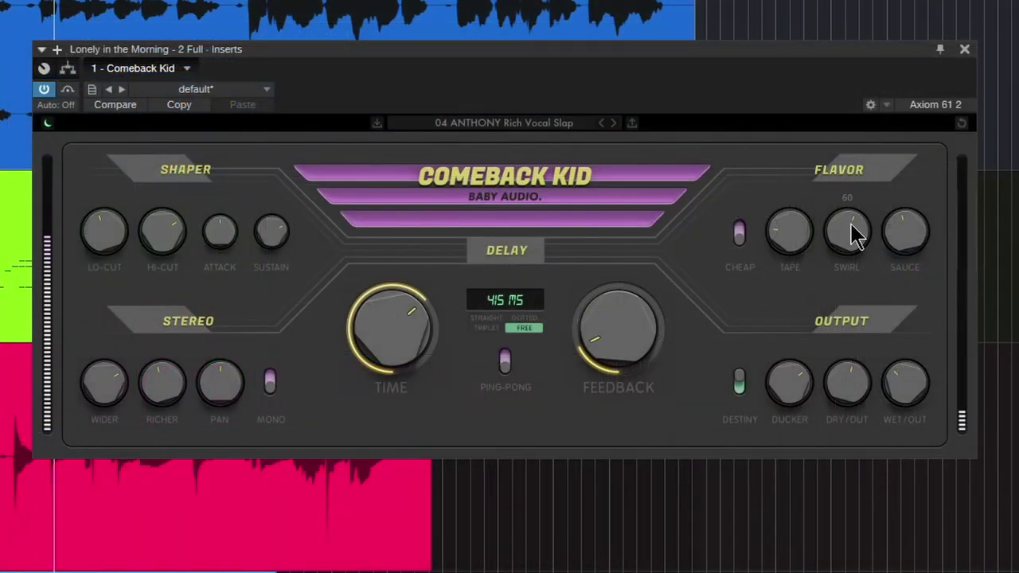
Nudge the vocal delay's swirl knob up from 60 to about 69.
{"action": "left_click_drag", "start_coordinate": [851, 226], "coordinate": [847, 212]}
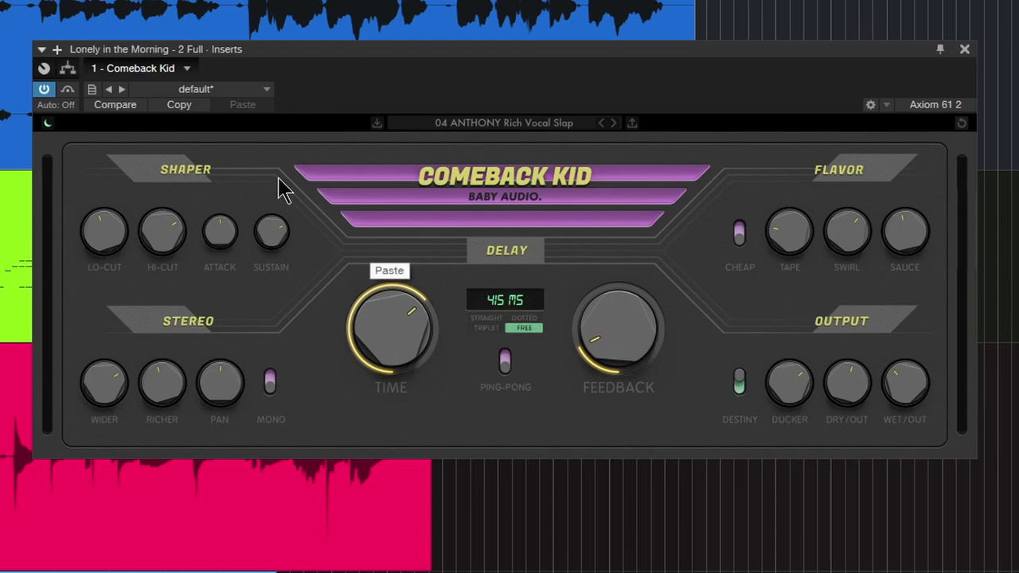
{"action": "mouse_move", "coordinate": [848, 383]}
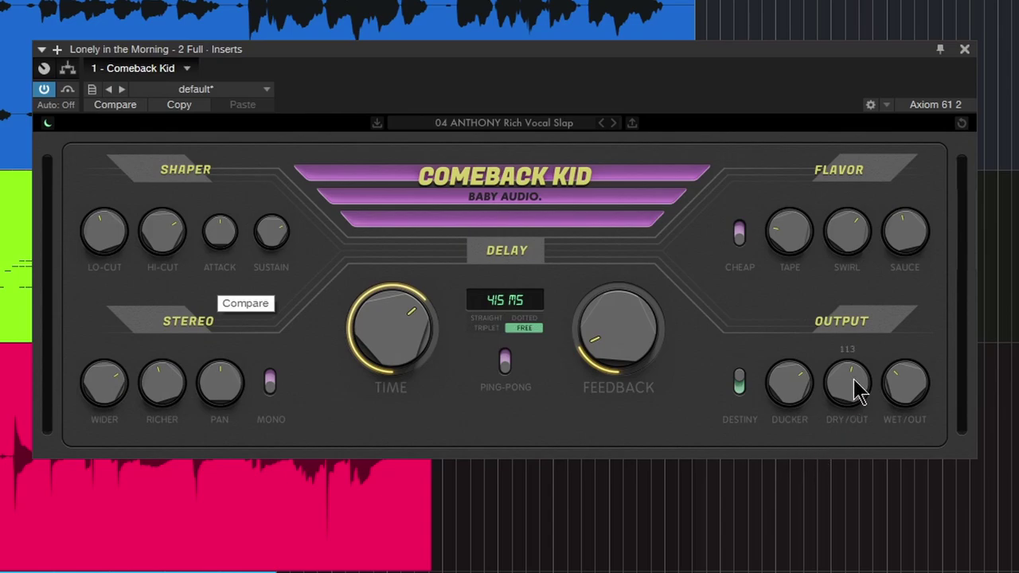
Turn dry output to near zero, raise wet output, and drop the ducker near minimum.
{"action": "left_click_drag", "start_coordinate": [852, 391], "coordinate": [832, 562]}
{"action": "left_click_drag", "start_coordinate": [907, 406], "coordinate": [902, 368]}
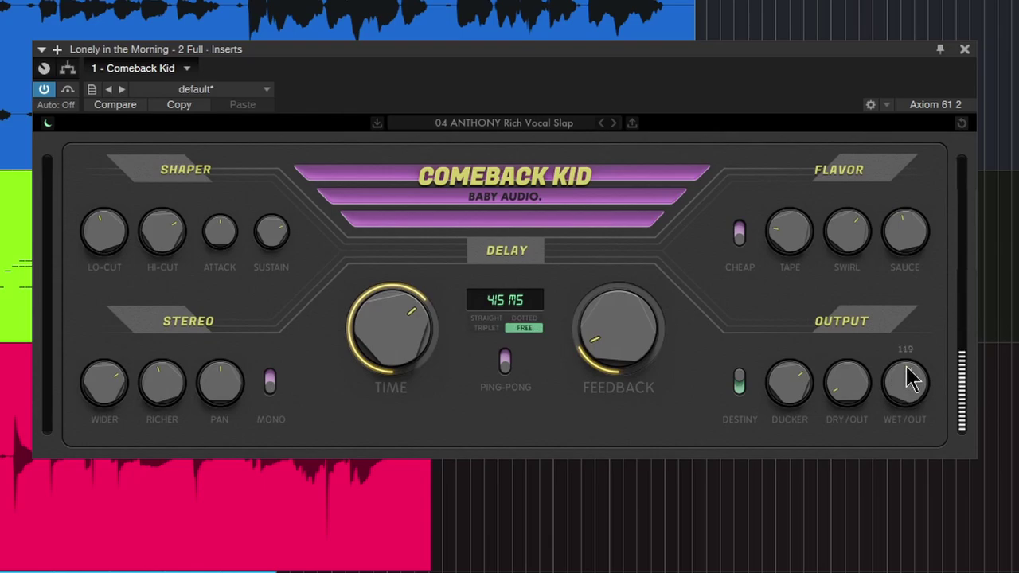
{"action": "left_click_drag", "start_coordinate": [784, 402], "coordinate": [803, 528]}
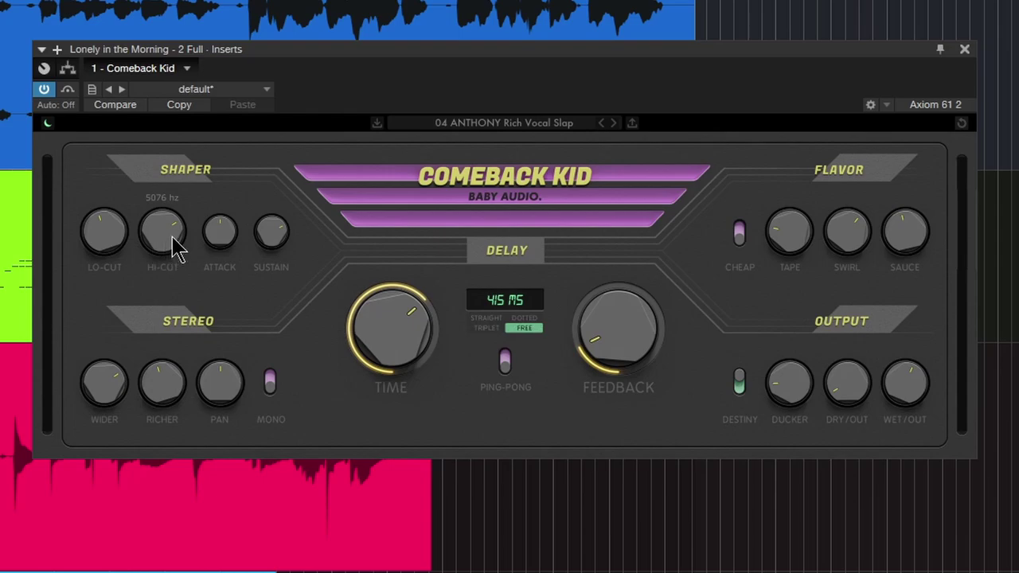
Retune the echo filters to roughly 182 Hz low-cut and 1423 Hz high-cut.
{"action": "mouse_move", "coordinate": [103, 231]}
{"action": "mouse_move", "coordinate": [103, 251]}
{"action": "left_mouse_down"}
{"action": "mouse_move", "coordinate": [109, 148]}
{"action": "mouse_move", "coordinate": [94, 286]}
{"action": "left_mouse_up"}
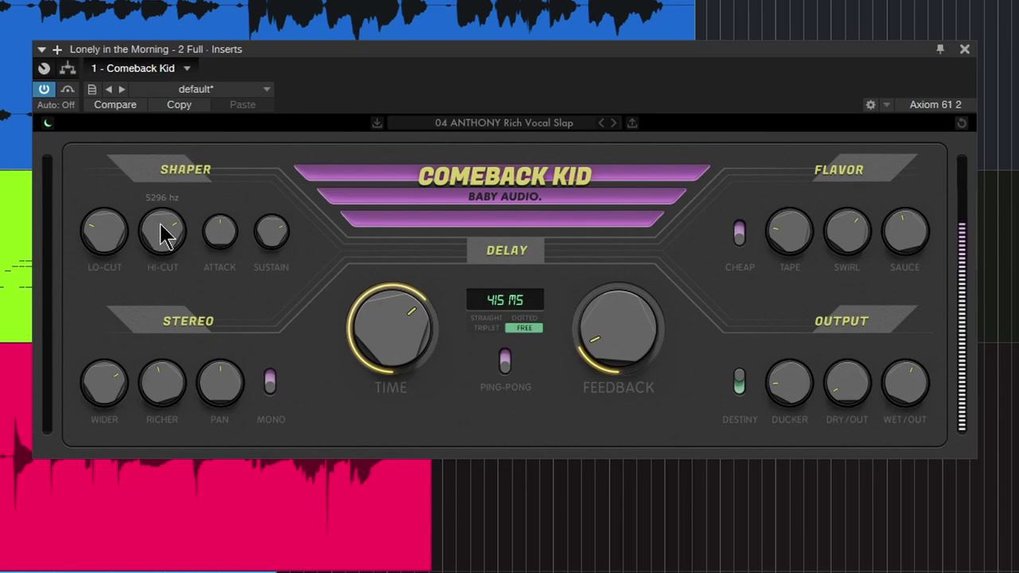
{"action": "left_click_drag", "start_coordinate": [164, 227], "coordinate": [151, 303]}
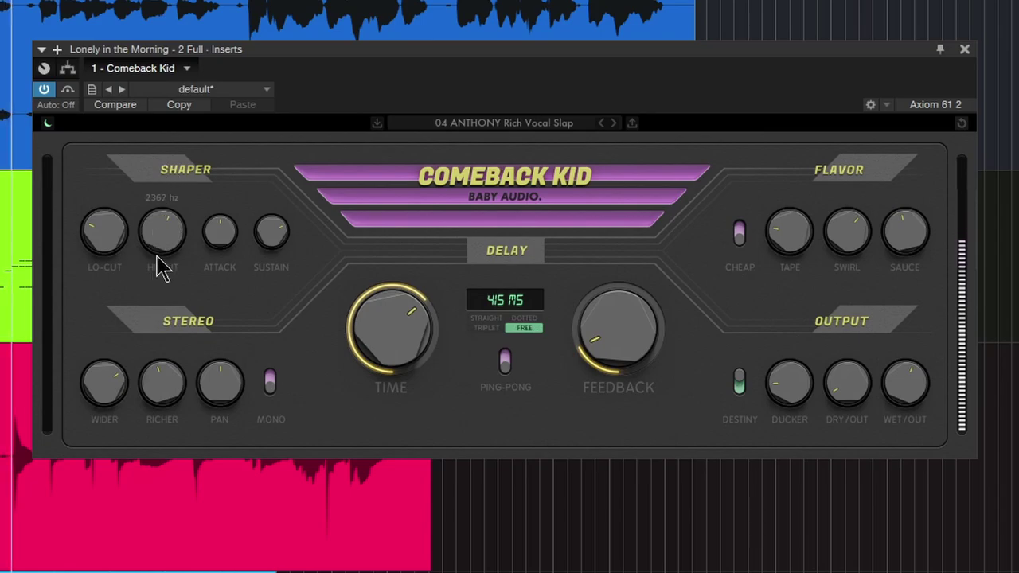
{"action": "left_click_drag", "start_coordinate": [109, 246], "coordinate": [109, 219]}
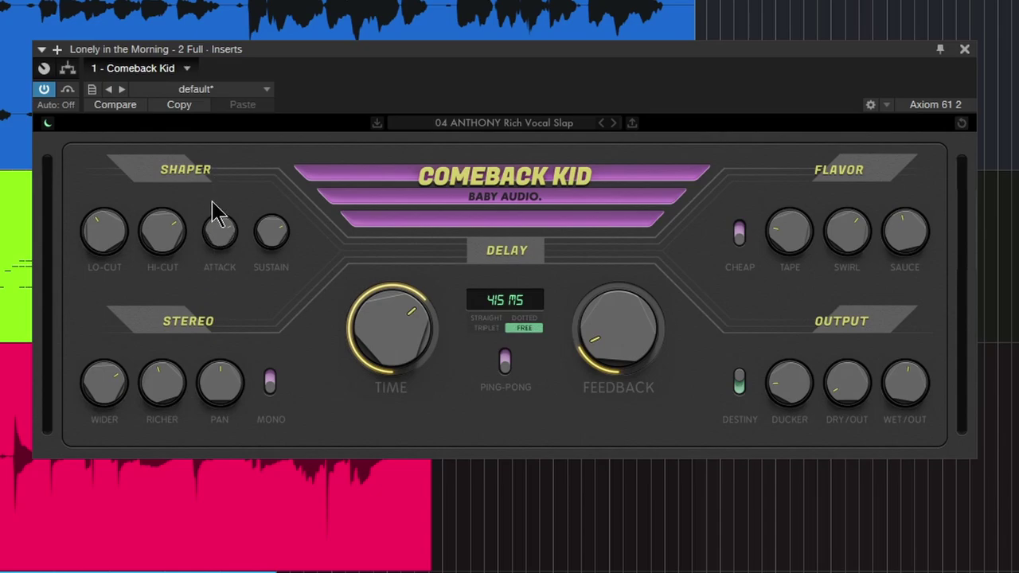
Set attack to about +6, cut the sustain, and lower the low-cut further.
{"action": "mouse_move", "coordinate": [220, 231]}
{"action": "mouse_move", "coordinate": [221, 259]}
{"action": "left_mouse_down"}
{"action": "mouse_move", "coordinate": [220, 233]}
{"action": "mouse_move", "coordinate": [255, 250]}
{"action": "left_mouse_up"}
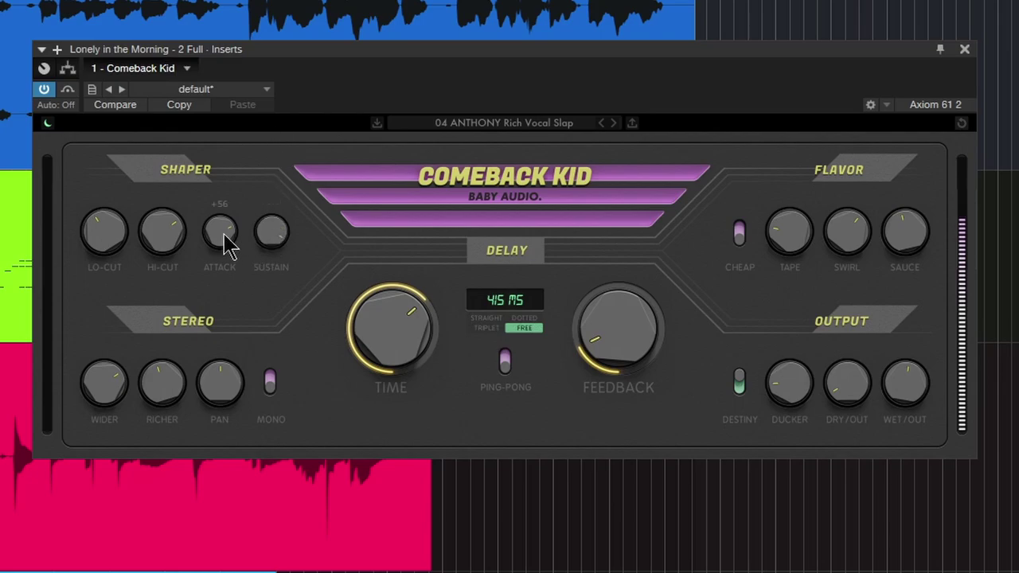
{"action": "left_click_drag", "start_coordinate": [268, 235], "coordinate": [278, 432]}
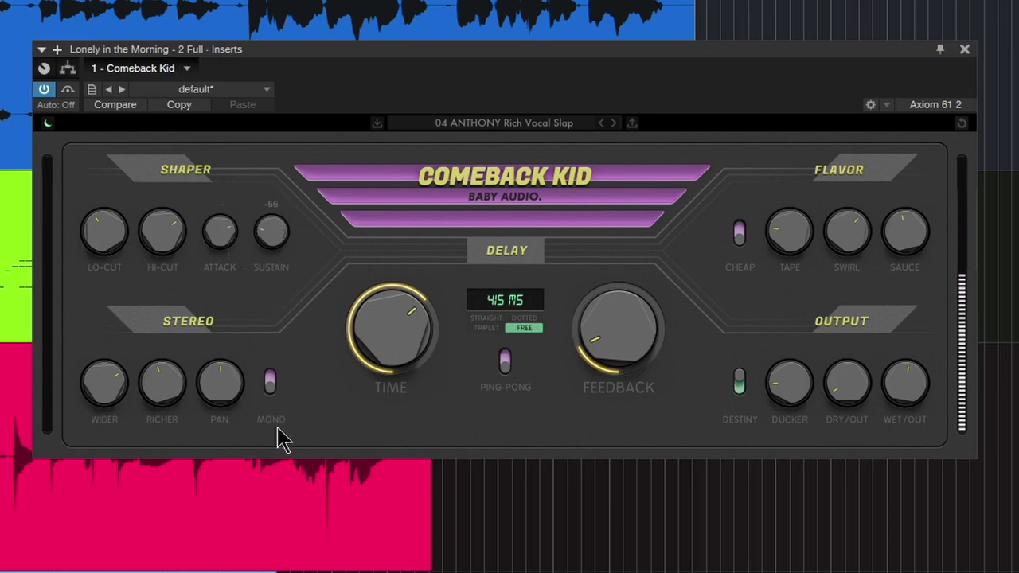
{"action": "left_click_drag", "start_coordinate": [273, 256], "coordinate": [273, 255]}
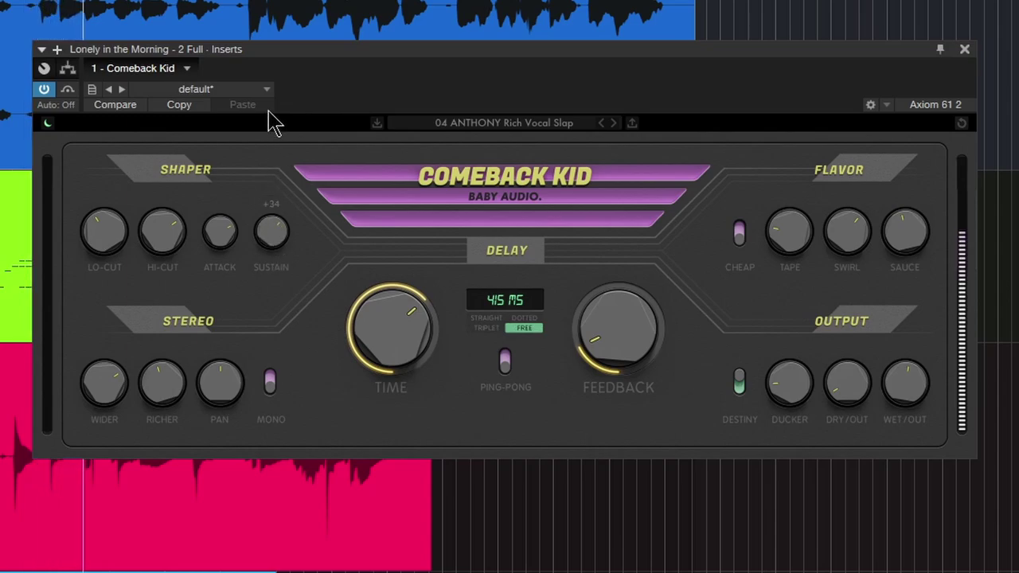
{"action": "left_click_drag", "start_coordinate": [227, 248], "coordinate": [226, 303]}
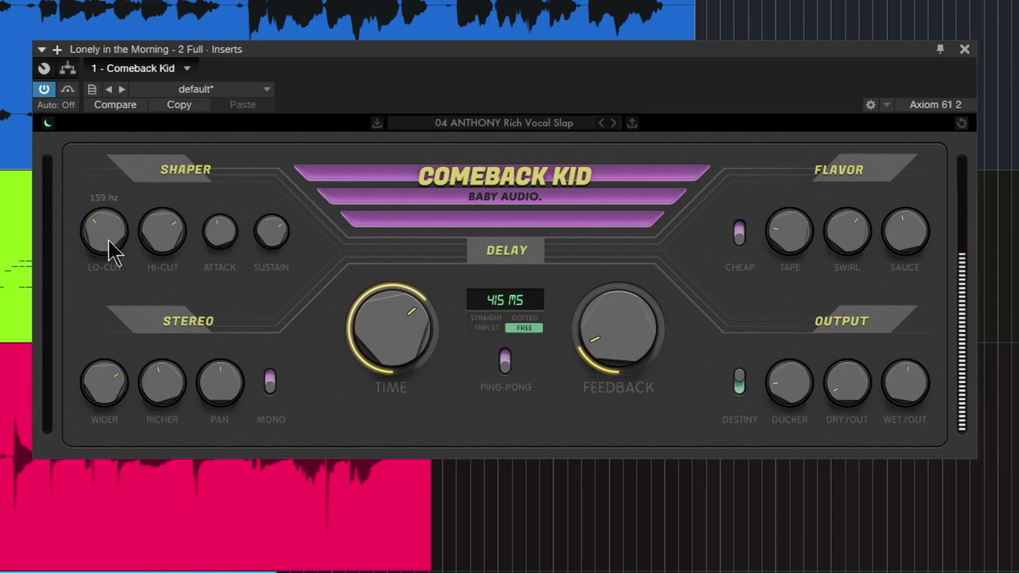
{"action": "left_click_drag", "start_coordinate": [109, 250], "coordinate": [116, 279]}
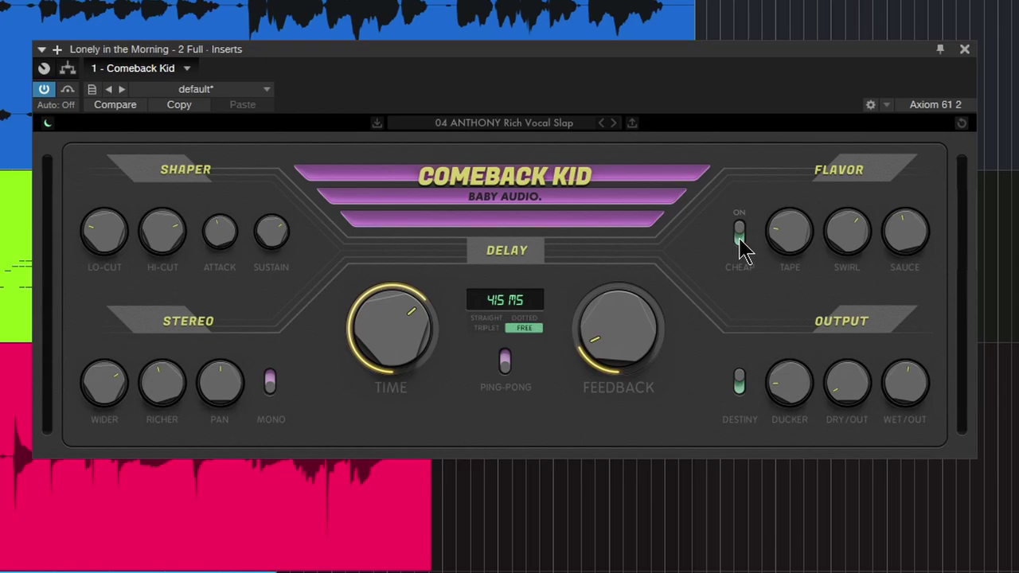
Lower the tape amount and compare Cheap flavour off and back on.
{"action": "mouse_move", "coordinate": [789, 231]}
{"action": "mouse_move", "coordinate": [785, 214]}
{"action": "left_mouse_down"}
{"action": "mouse_move", "coordinate": [789, 237]}
{"action": "mouse_move", "coordinate": [844, 258]}
{"action": "left_mouse_up"}
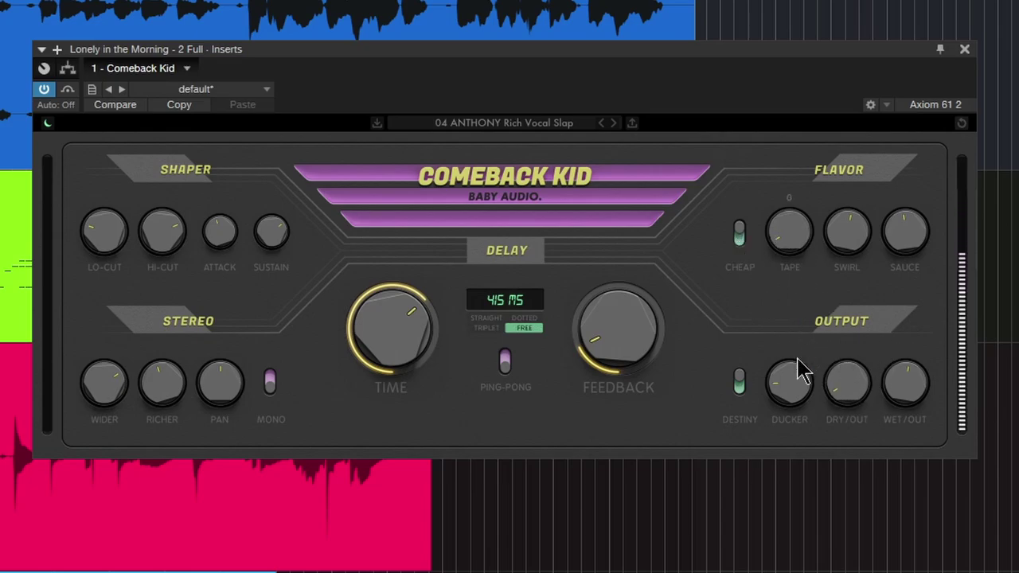
{"action": "left_click", "coordinate": [739, 235]}
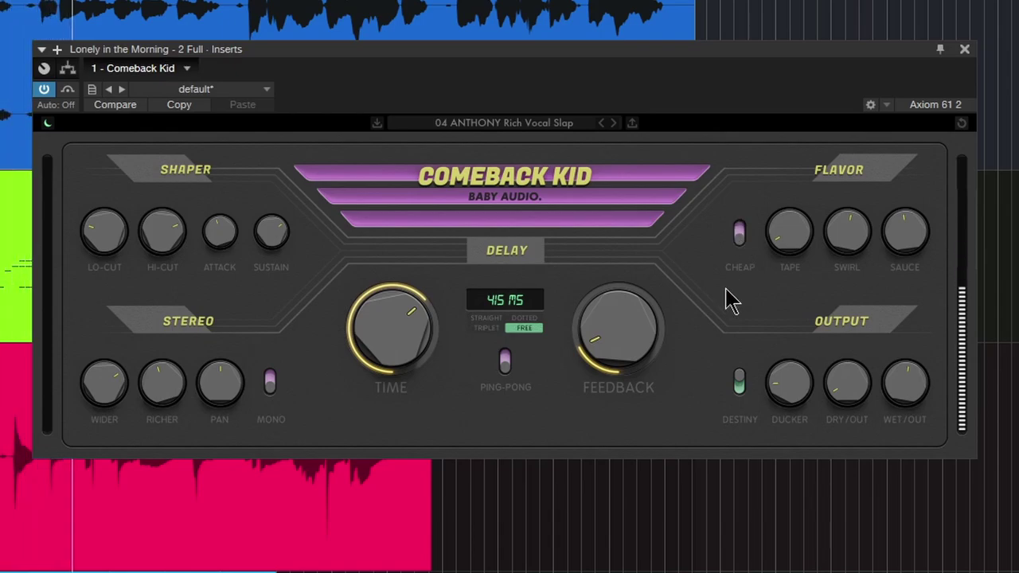
{"action": "left_click", "coordinate": [740, 235]}
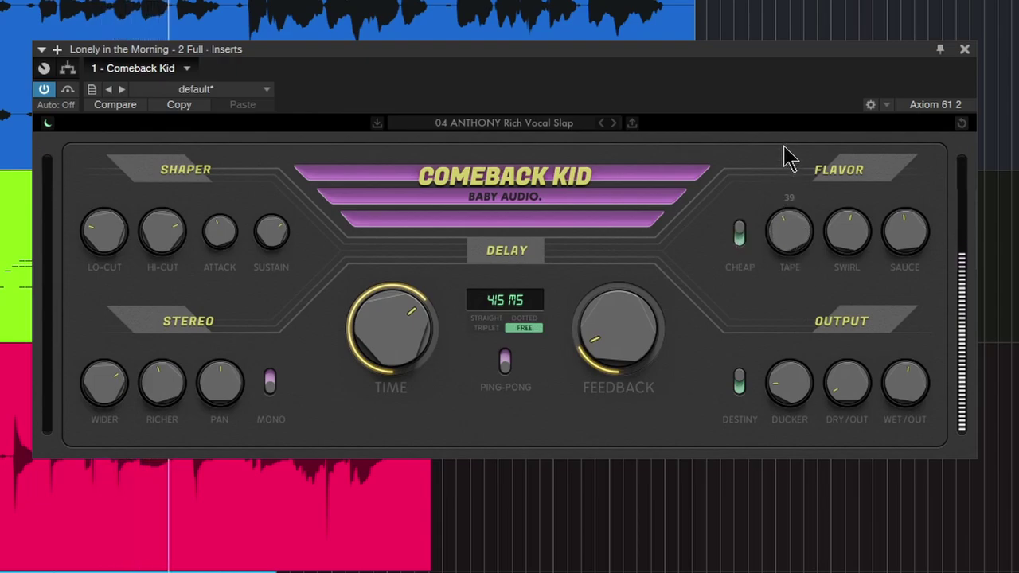
{"action": "scroll", "coordinate": [791, 222], "scroll_direction": "up", "scroll_amount": 5}
{"action": "left_click_drag", "start_coordinate": [794, 233], "coordinate": [792, 319]}
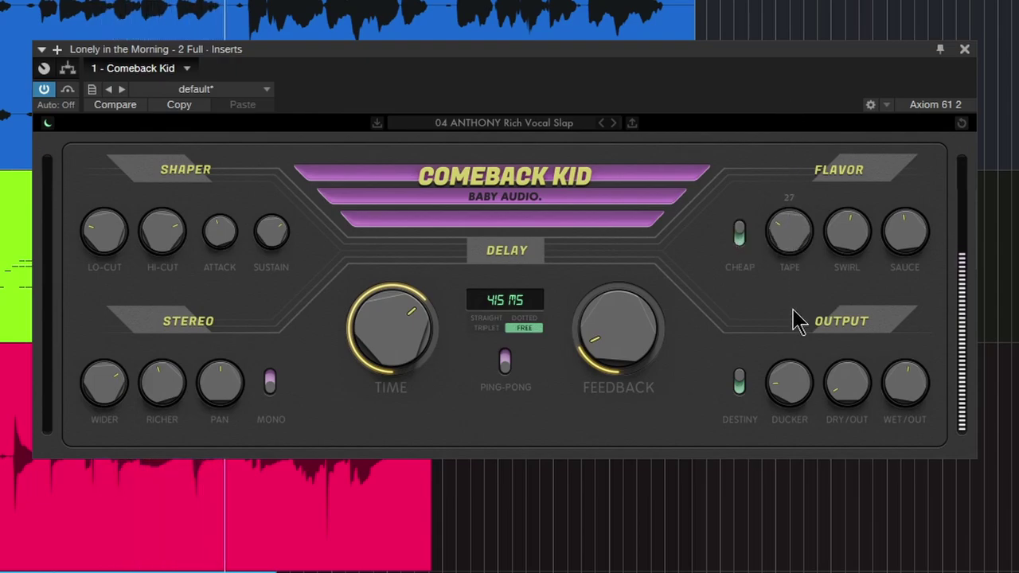
Bring swirl down to around 38 and raise the sauce amount.
{"action": "left_click_drag", "start_coordinate": [850, 245], "coordinate": [848, 213]}
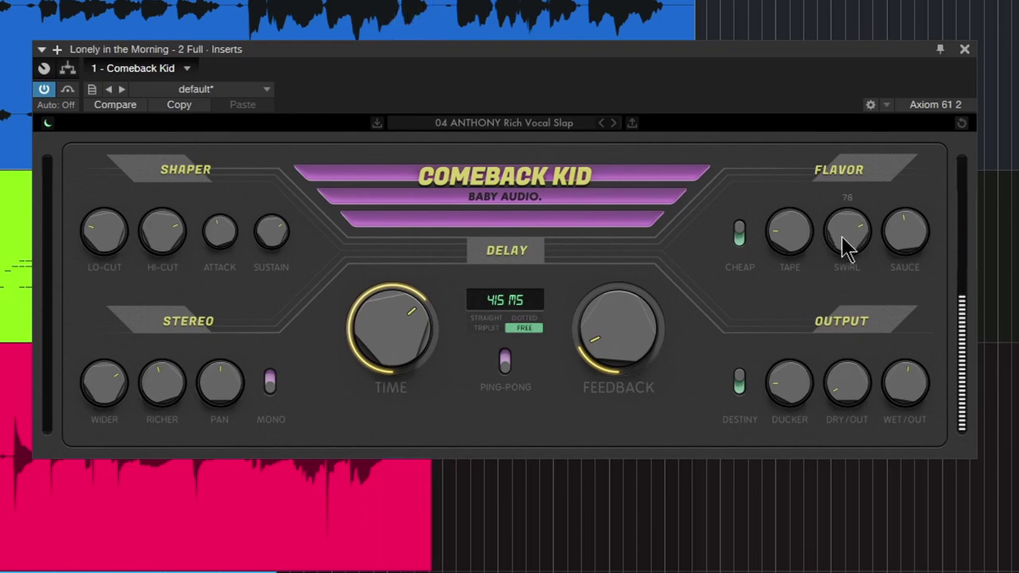
{"action": "left_click_drag", "start_coordinate": [848, 246], "coordinate": [841, 348]}
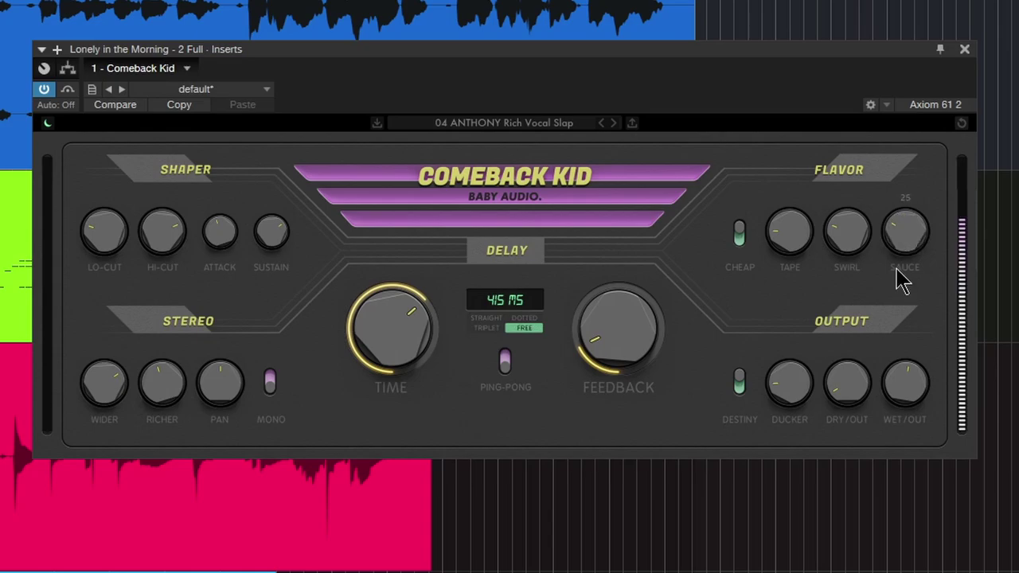
{"action": "mouse_move", "coordinate": [902, 278]}
{"action": "left_mouse_down"}
{"action": "mouse_move", "coordinate": [914, 167]}
{"action": "mouse_move", "coordinate": [910, 232]}
{"action": "left_mouse_up"}
{"action": "left_click_drag", "start_coordinate": [898, 187], "coordinate": [906, 276]}
{"action": "mouse_move", "coordinate": [847, 231]}
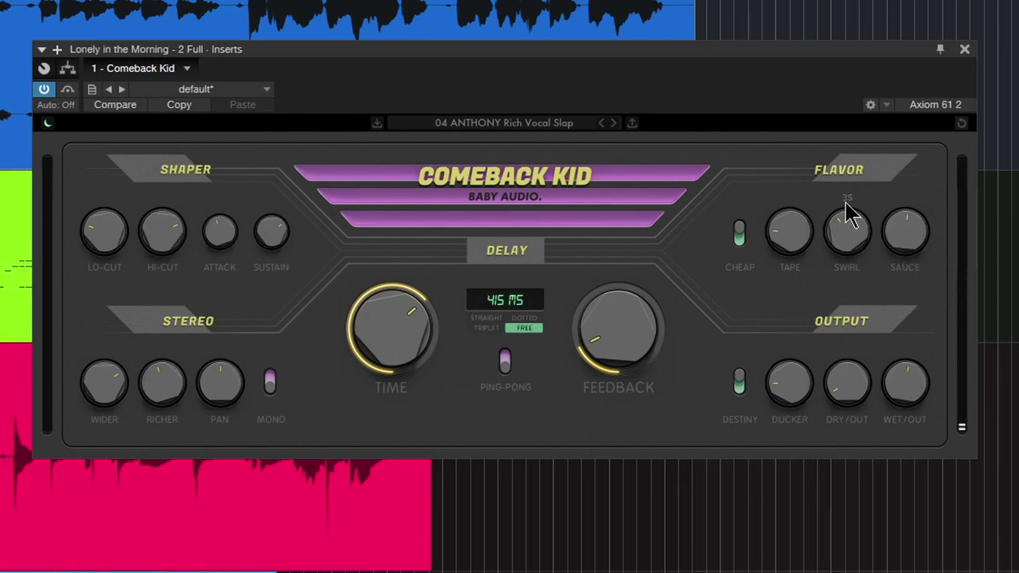
Raise dry output to about 84, push sauce higher, and set wet to about 69.
{"action": "left_click_drag", "start_coordinate": [870, 397], "coordinate": [858, 307]}
{"action": "left_click_drag", "start_coordinate": [921, 398], "coordinate": [923, 462]}
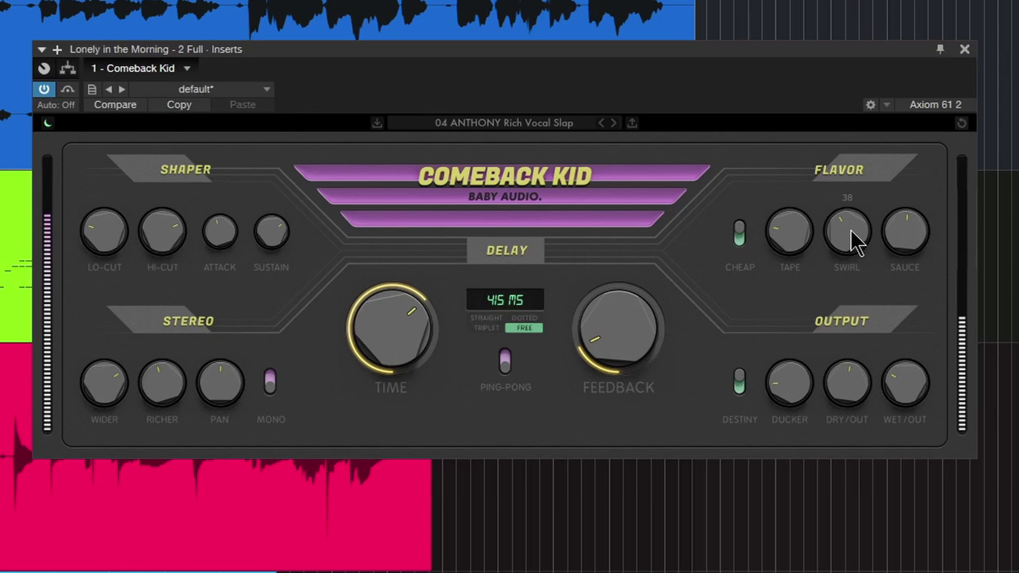
{"action": "left_click_drag", "start_coordinate": [909, 248], "coordinate": [910, 183]}
{"action": "mouse_move", "coordinate": [906, 383]}
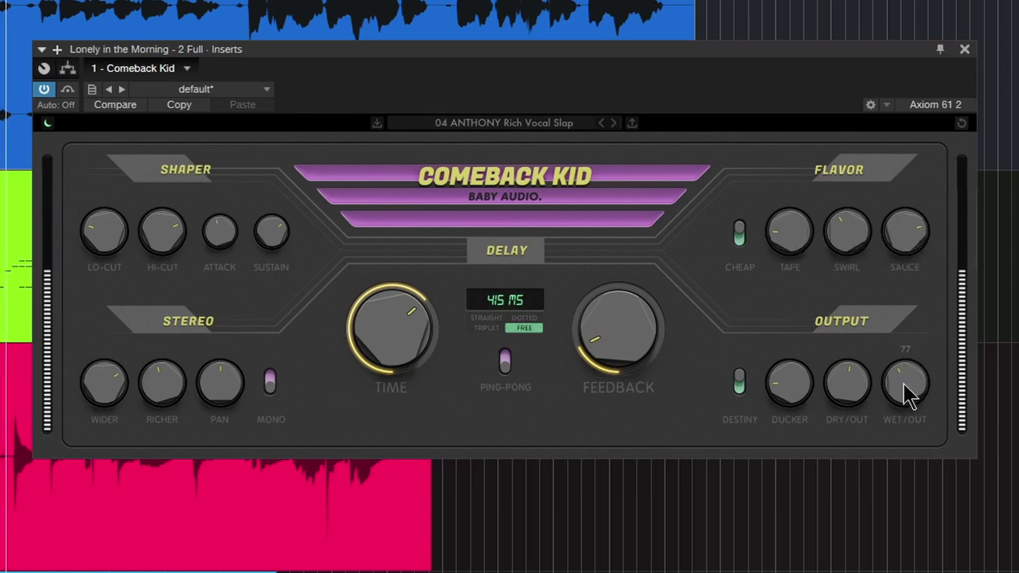
{"action": "left_click_drag", "start_coordinate": [908, 392], "coordinate": [908, 403]}
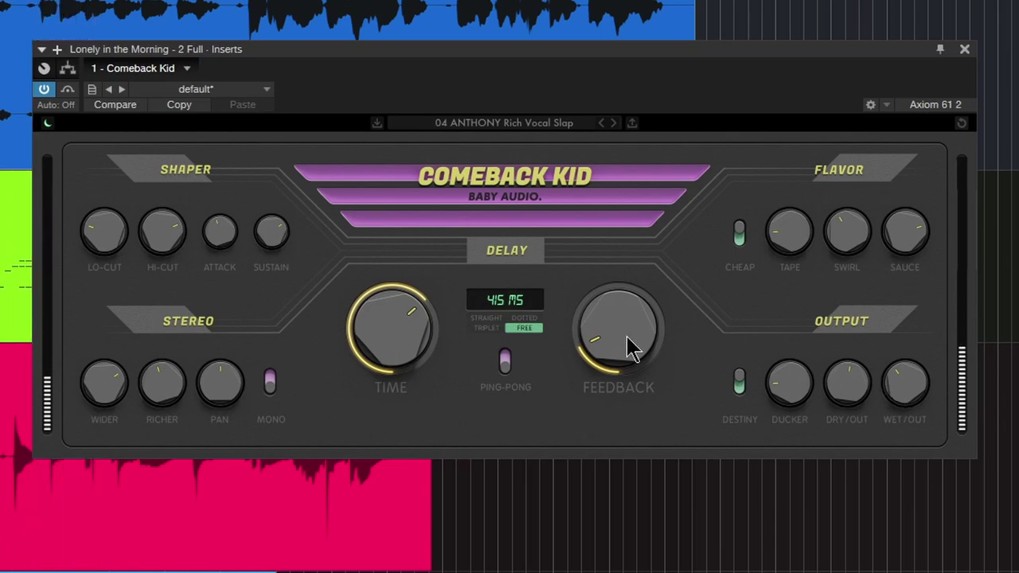
{"action": "mouse_move", "coordinate": [220, 383]}
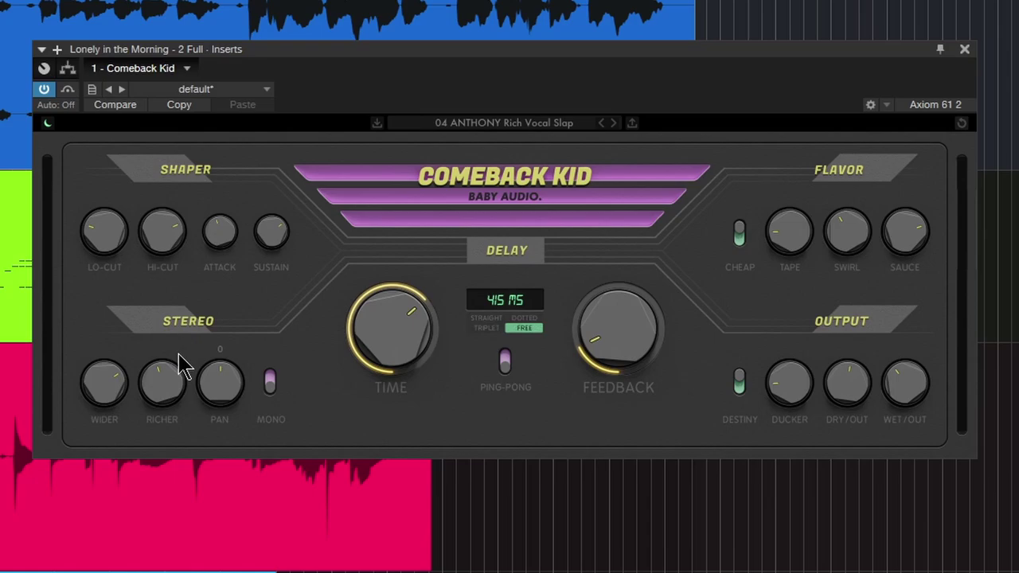
Set stereo width to about 88 and richer to about 73, with pan recentred.
{"action": "left_click_drag", "start_coordinate": [109, 424], "coordinate": [111, 396]}
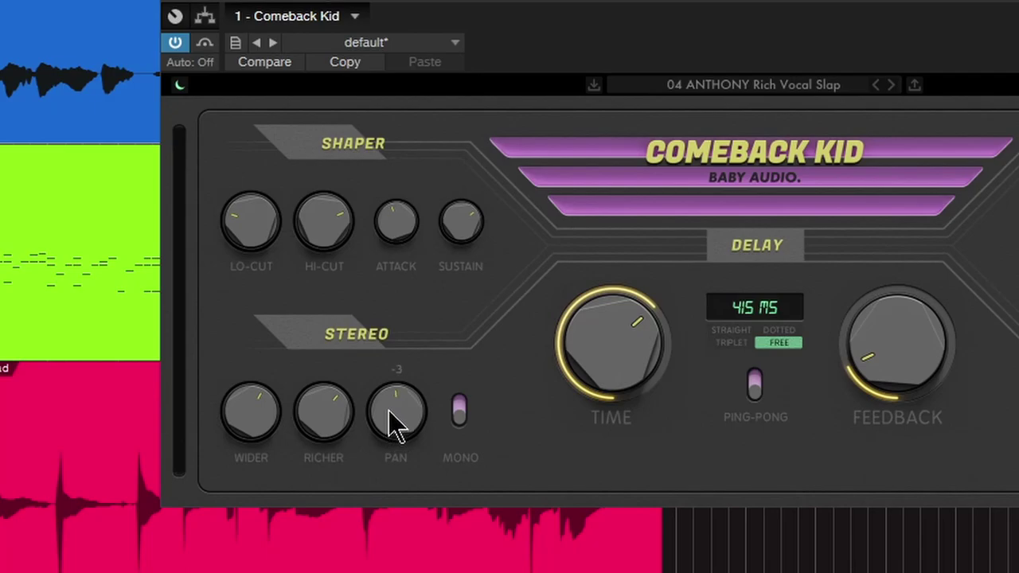
{"action": "double_click", "coordinate": [389, 411]}
{"action": "double_click", "coordinate": [390, 410]}
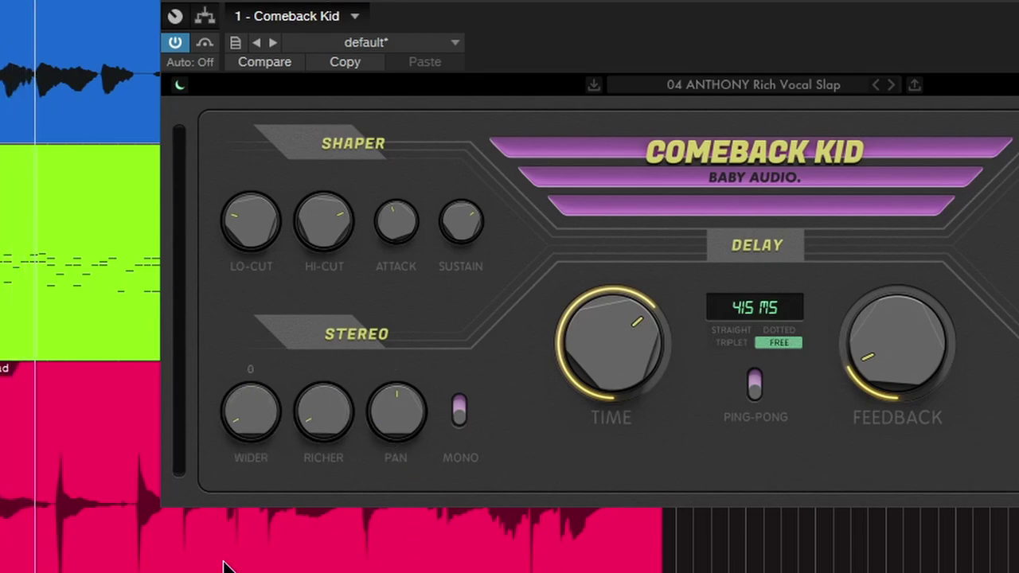
{"action": "left_click_drag", "start_coordinate": [222, 419], "coordinate": [241, 310]}
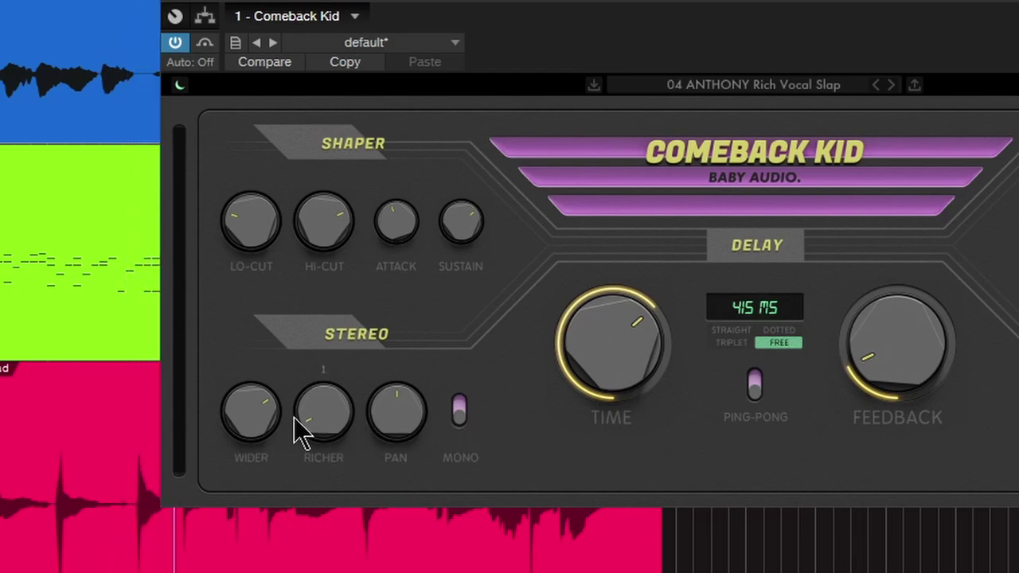
{"action": "left_click_drag", "start_coordinate": [296, 430], "coordinate": [352, 175]}
{"action": "left_click_drag", "start_coordinate": [337, 421], "coordinate": [327, 452]}
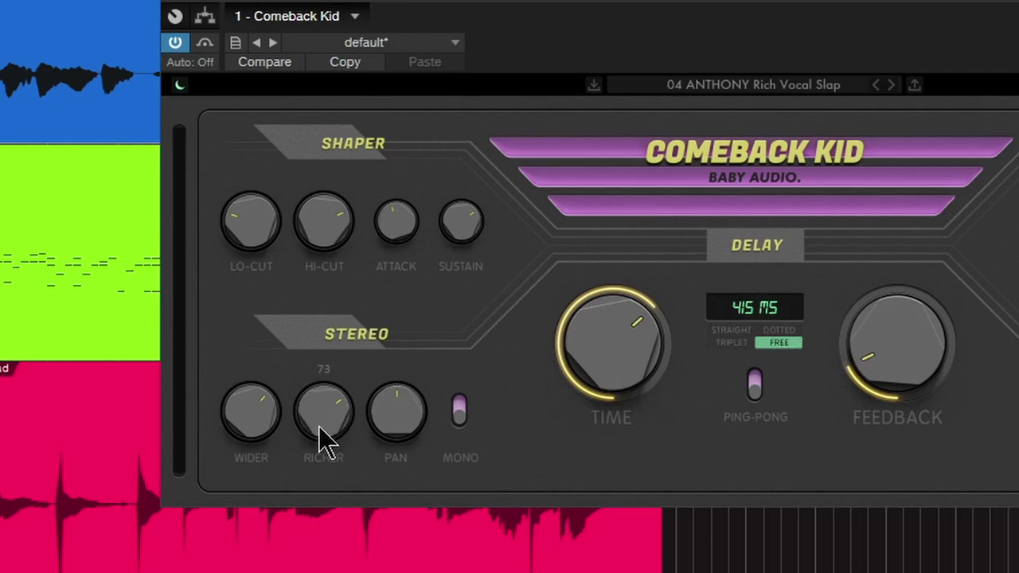
Re-centre the delay pan, switch the delay to mono, and start playback.
{"action": "mouse_move", "coordinate": [396, 411]}
{"action": "mouse_move", "coordinate": [392, 409]}
{"action": "left_mouse_down"}
{"action": "mouse_move", "coordinate": [391, 553]}
{"action": "mouse_move", "coordinate": [408, 281]}
{"action": "left_mouse_up"}
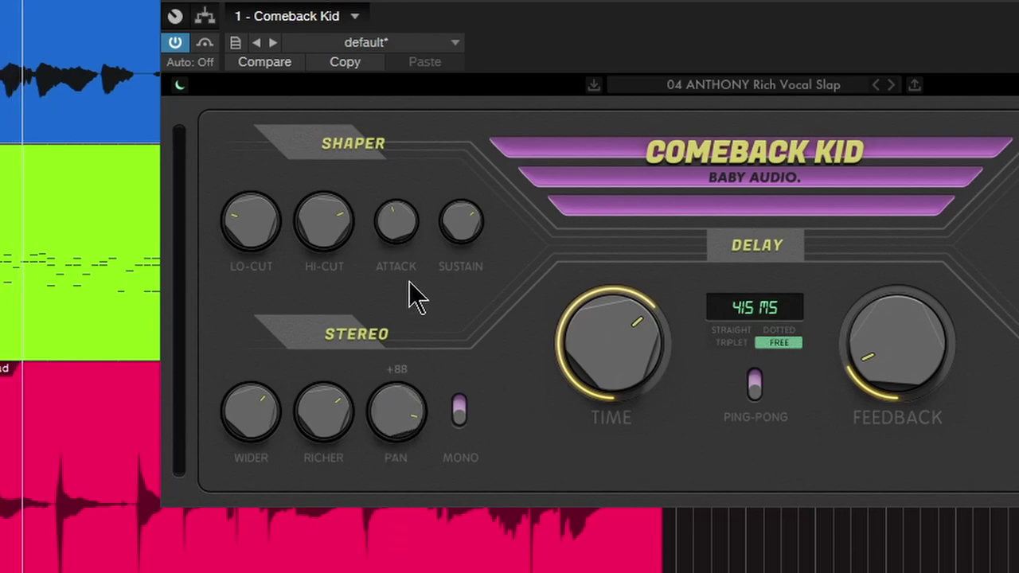
{"action": "double_click", "coordinate": [407, 402]}
{"action": "left_click", "coordinate": [461, 413]}
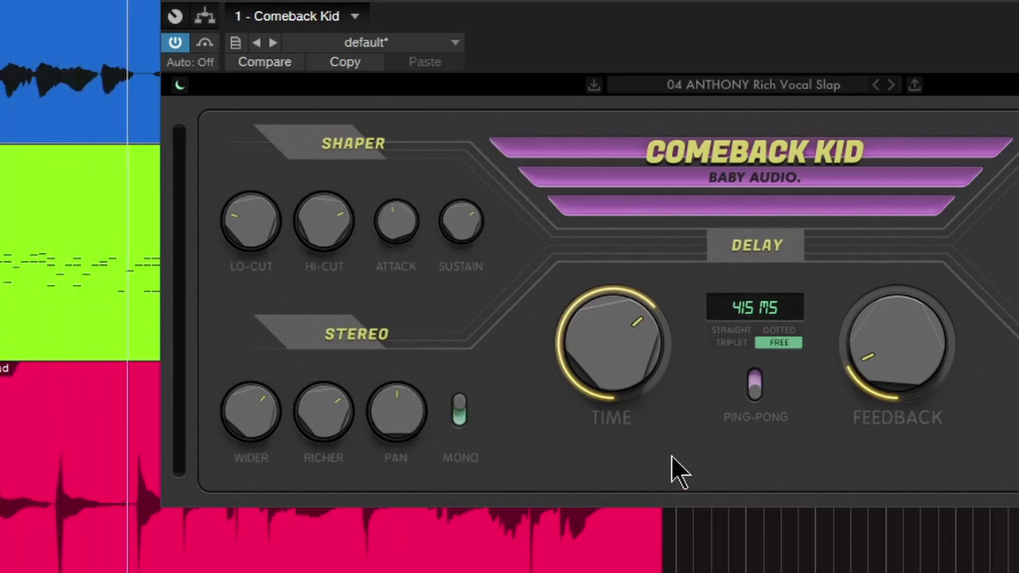
{"action": "key", "text": "space"}
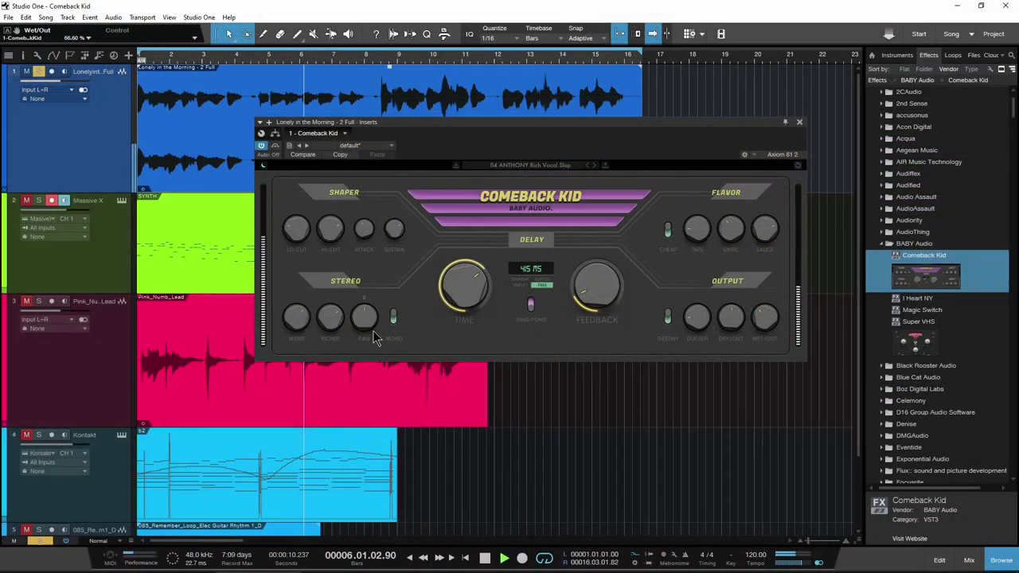
Return the delay to stereo, stop playback, and audition dotted and triplet synced timings.
{"action": "left_click", "coordinate": [393, 320]}
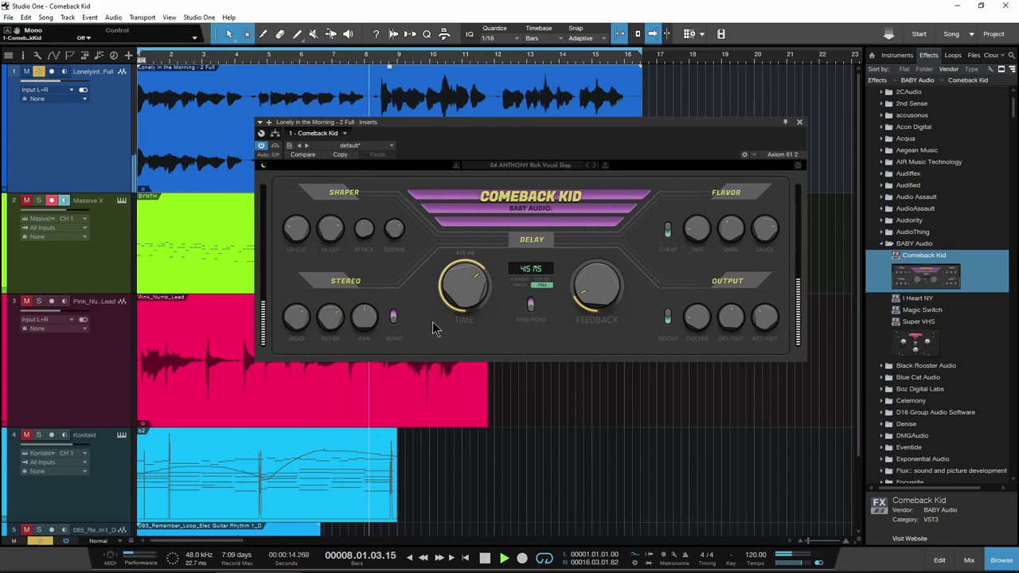
{"action": "key", "text": "space"}
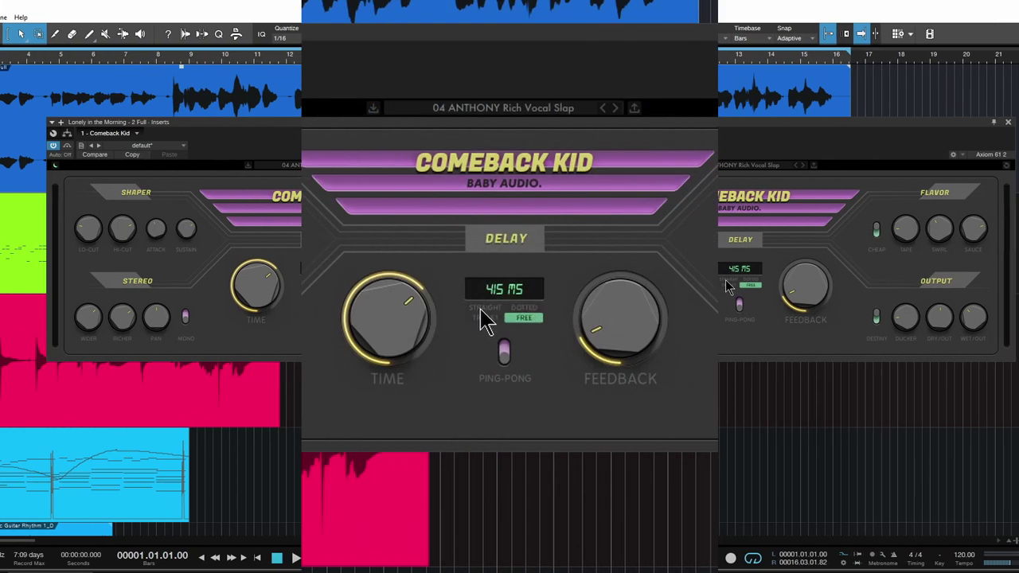
{"action": "left_click", "coordinate": [518, 280]}
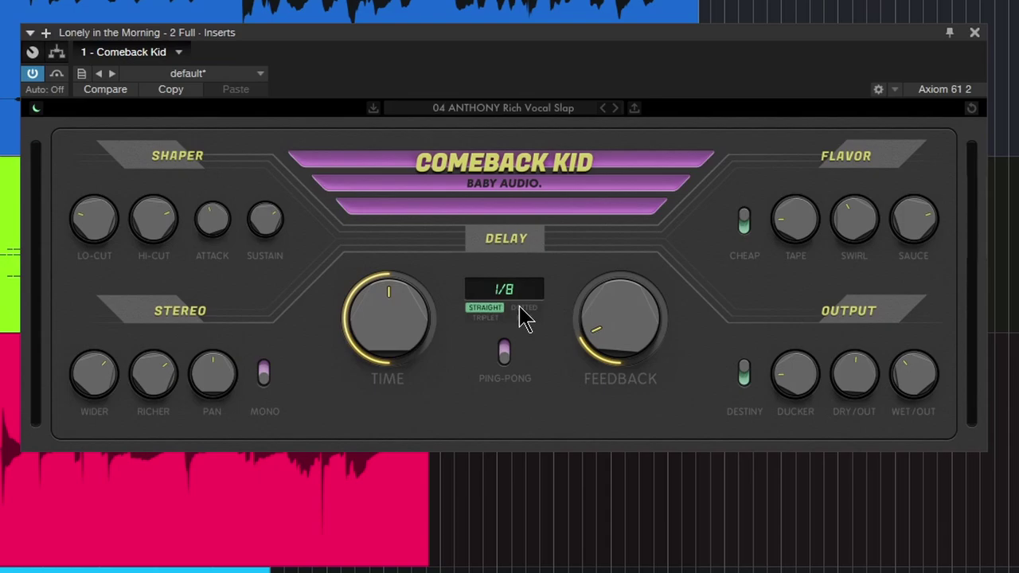
{"action": "left_click", "coordinate": [540, 279]}
{"action": "left_click", "coordinate": [488, 318]}
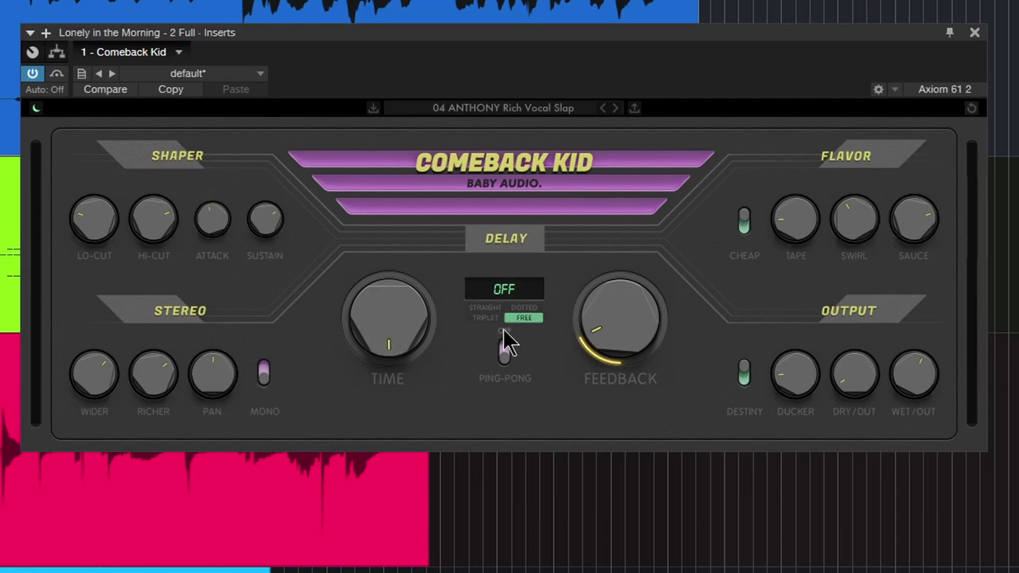
Sync the delay to a straight 1/8 note and lower feedback to about 22%.
{"action": "mouse_move", "coordinate": [438, 295]}
{"action": "left_mouse_down"}
{"action": "mouse_move", "coordinate": [443, 243]}
{"action": "mouse_move", "coordinate": [514, 299]}
{"action": "left_mouse_up"}
{"action": "left_click_drag", "start_coordinate": [439, 215], "coordinate": [453, 234]}
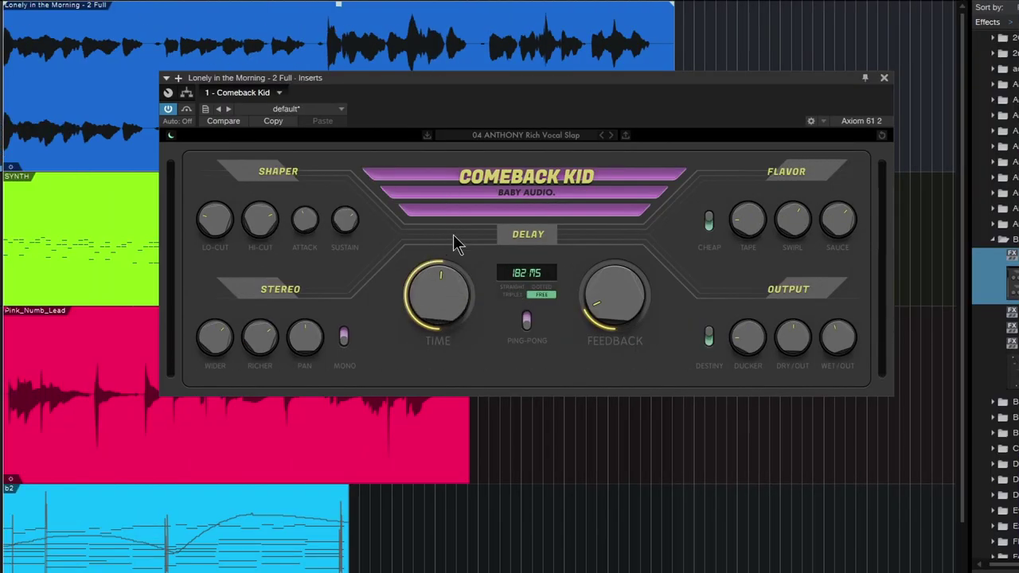
{"action": "left_click", "coordinate": [515, 289]}
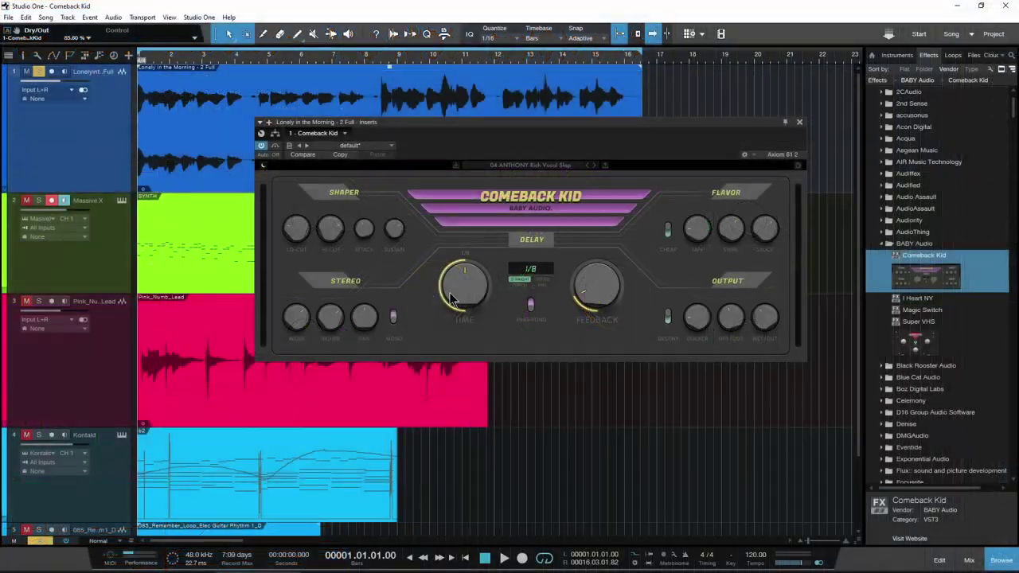
{"action": "mouse_move", "coordinate": [593, 252]}
{"action": "left_mouse_down"}
{"action": "mouse_move", "coordinate": [597, 207]}
{"action": "mouse_move", "coordinate": [593, 293]}
{"action": "left_mouse_up"}
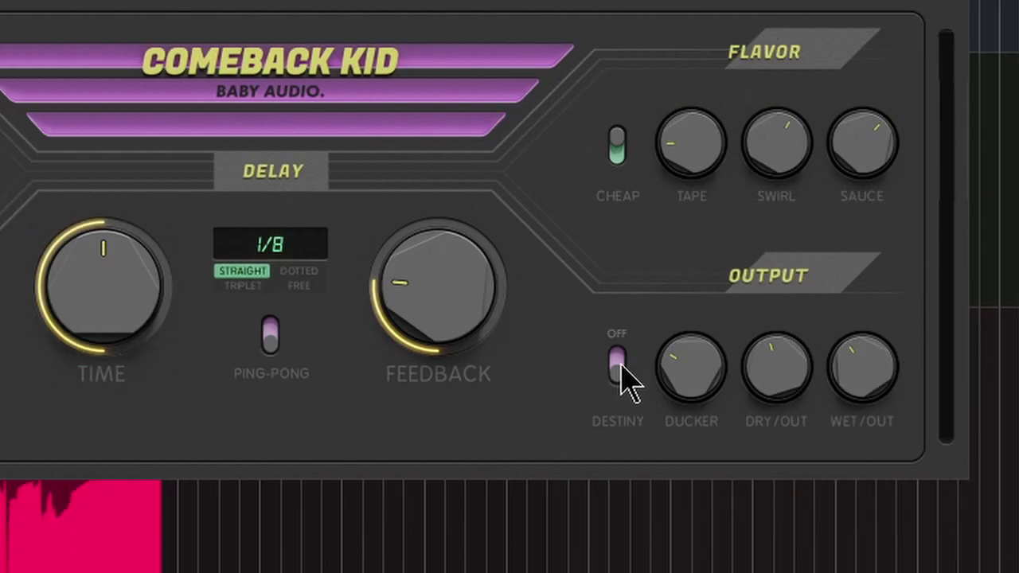
Switch Destiny on and set the ducker to about 41.
{"action": "left_click", "coordinate": [619, 368]}
{"action": "left_click_drag", "start_coordinate": [694, 375], "coordinate": [695, 359]}
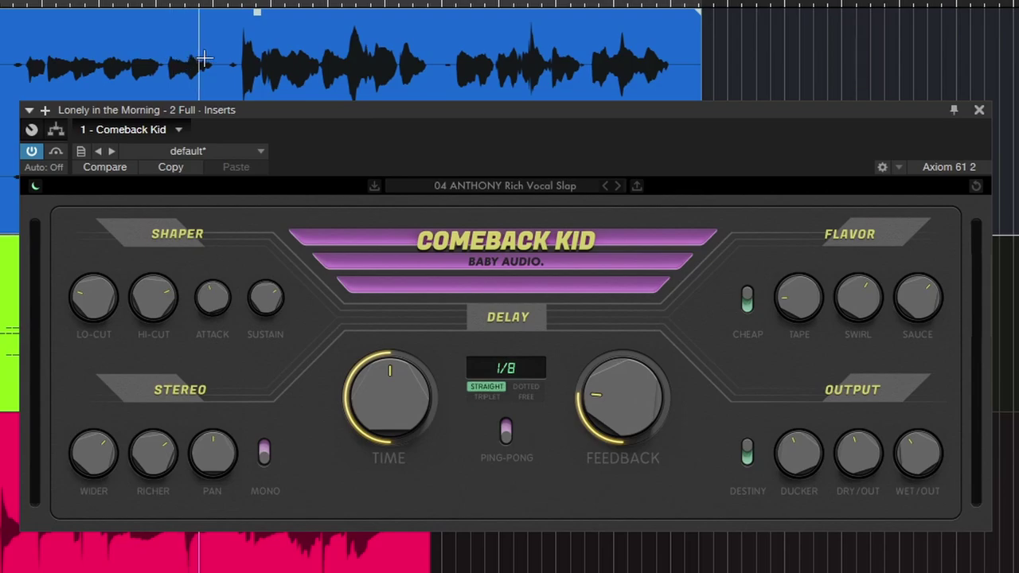
Select and clear a short vocal range, then turn the ducking to zero.
{"action": "left_click_drag", "start_coordinate": [204, 49], "coordinate": [243, 50]}
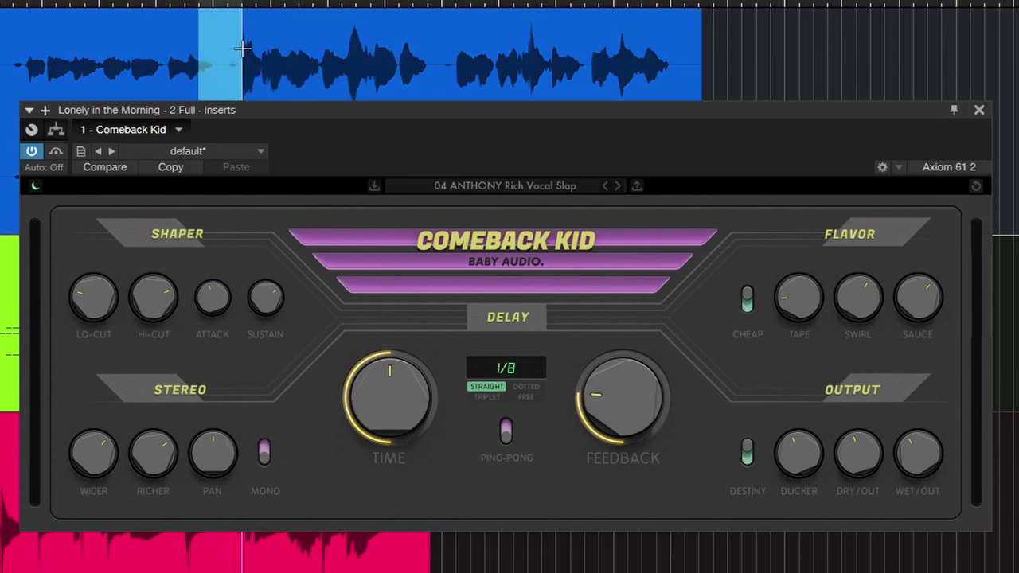
{"action": "left_click", "coordinate": [124, 55]}
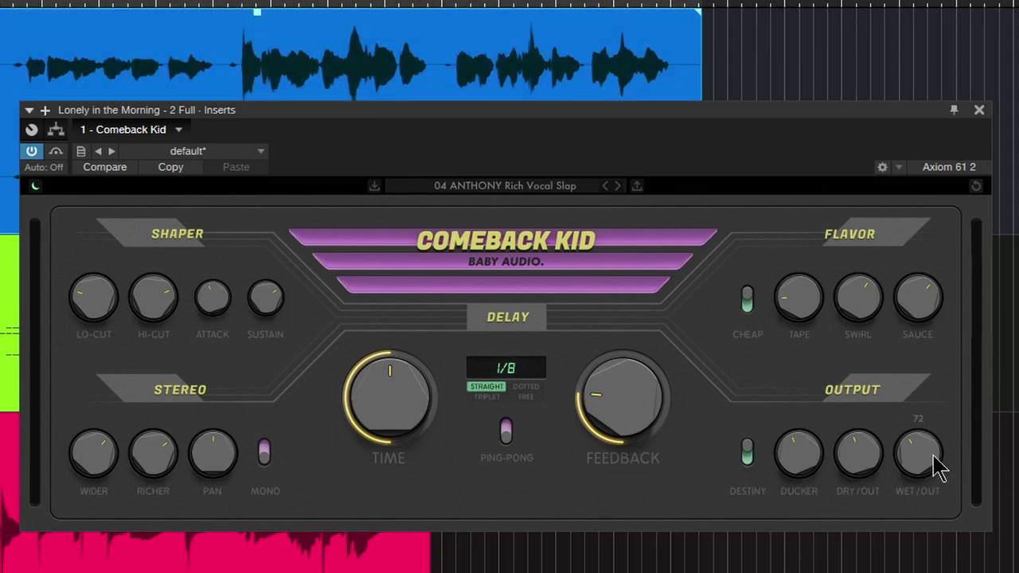
{"action": "mouse_move", "coordinate": [858, 453]}
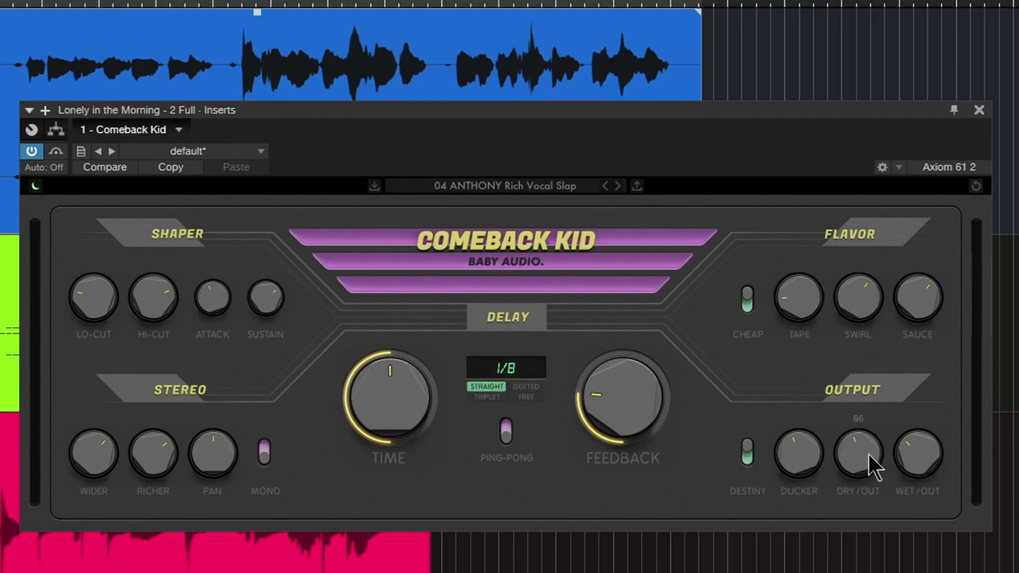
{"action": "left_click_drag", "start_coordinate": [796, 477], "coordinate": [796, 526]}
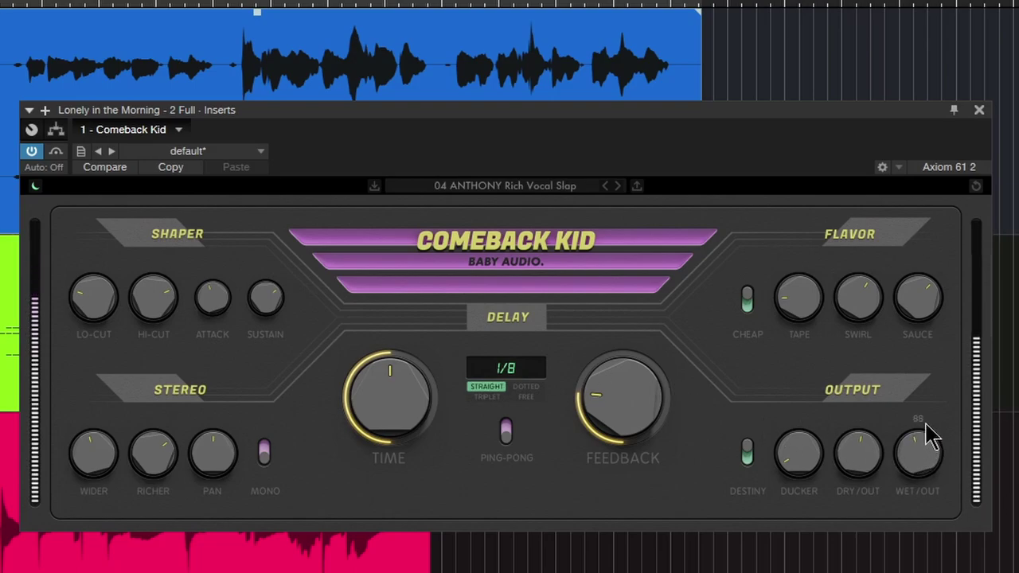
{"action": "scroll", "coordinate": [917, 462], "scroll_direction": "up", "scroll_amount": 3}
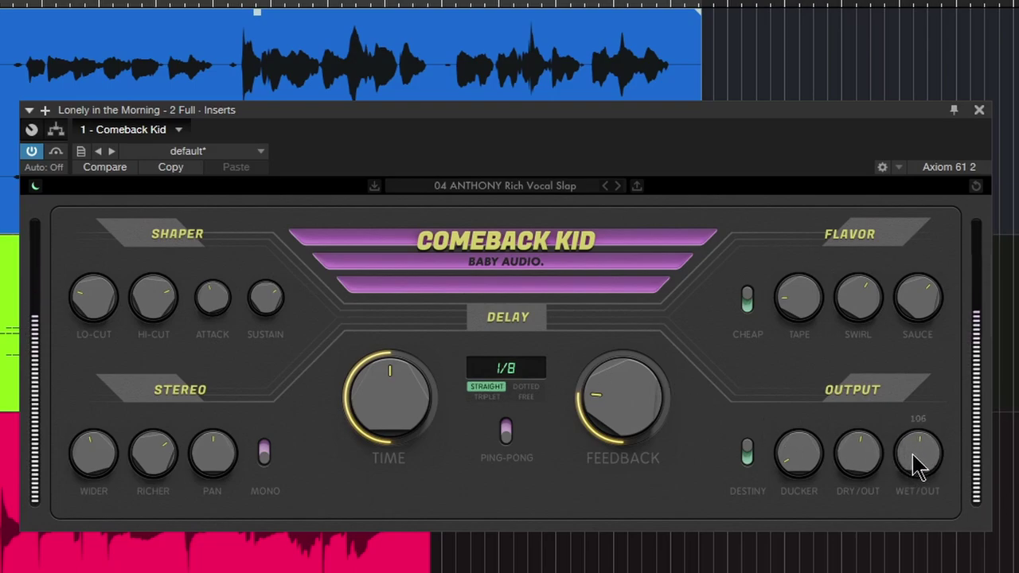
Turn Cheap mode off, lower wet to about 82, and raise ducking to about 59.
{"action": "left_click", "coordinate": [746, 301]}
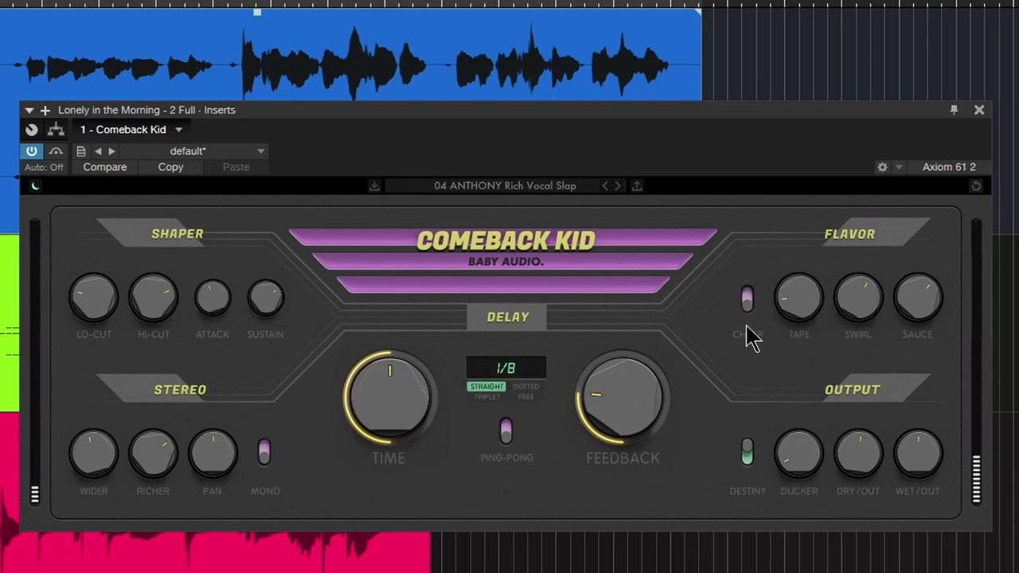
{"action": "left_click_drag", "start_coordinate": [922, 455], "coordinate": [924, 462]}
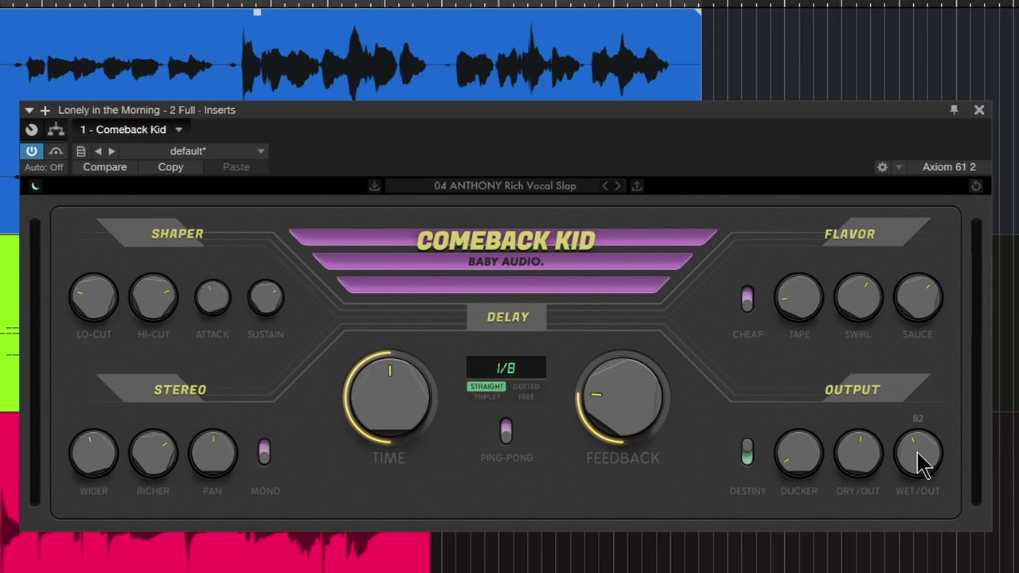
{"action": "mouse_move", "coordinate": [799, 453]}
{"action": "left_click_drag", "start_coordinate": [805, 485], "coordinate": [796, 334]}
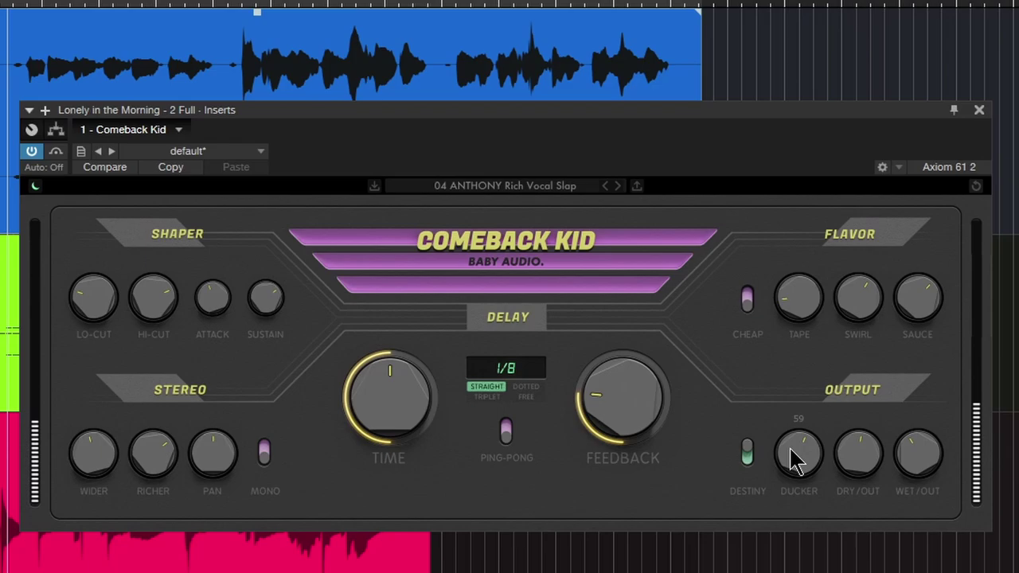
Move the delay window down to reveal the vocal and scroll along the arrangement.
{"action": "left_click_drag", "start_coordinate": [274, 113], "coordinate": [277, 239]}
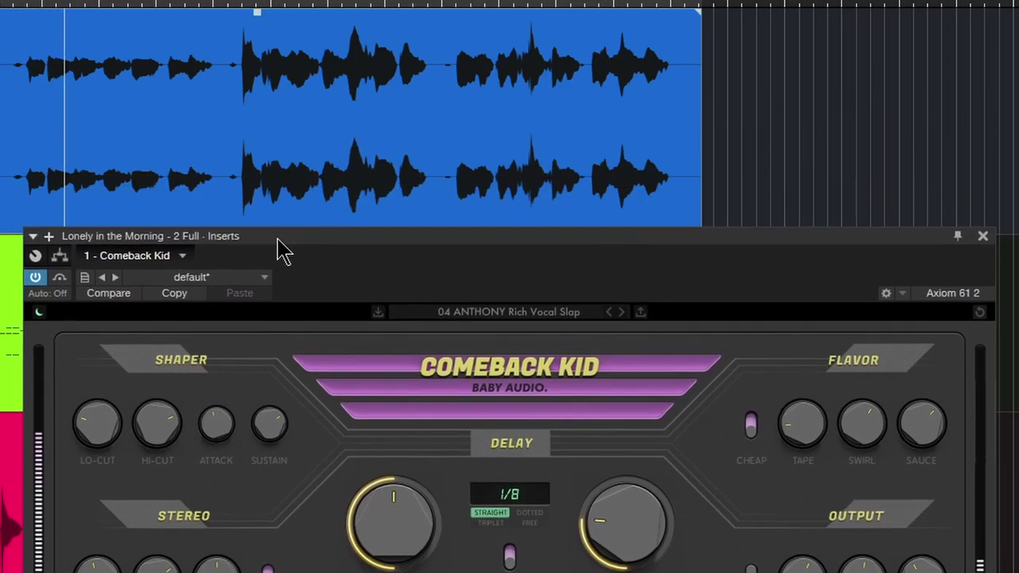
{"action": "scroll", "coordinate": [187, 23], "scroll_direction": "up", "scroll_amount": 3}
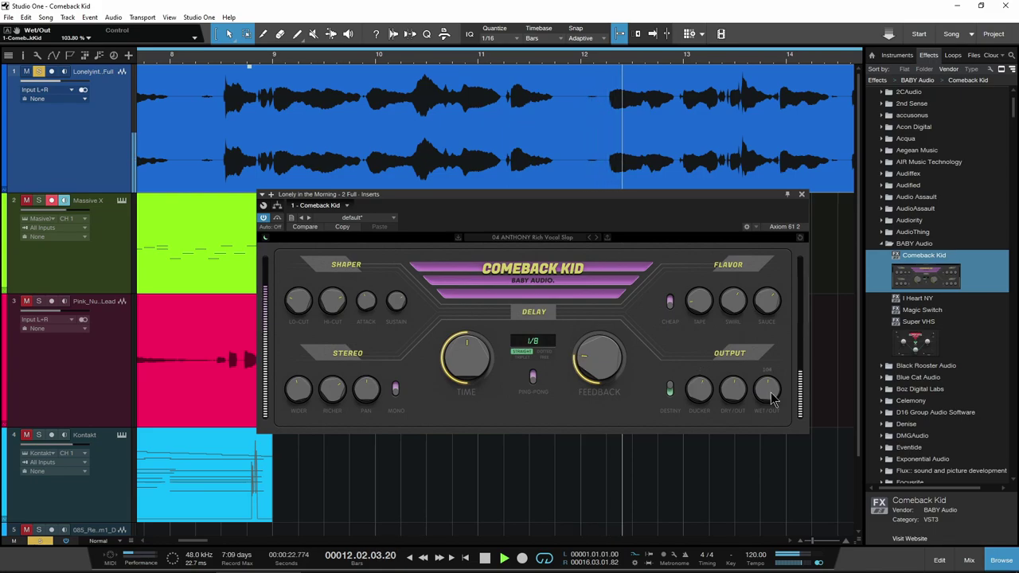
{"action": "scroll", "coordinate": [438, 162], "scroll_direction": "right", "scroll_amount": 1}
{"action": "scroll", "coordinate": [438, 162], "scroll_direction": "right", "scroll_amount": 3}
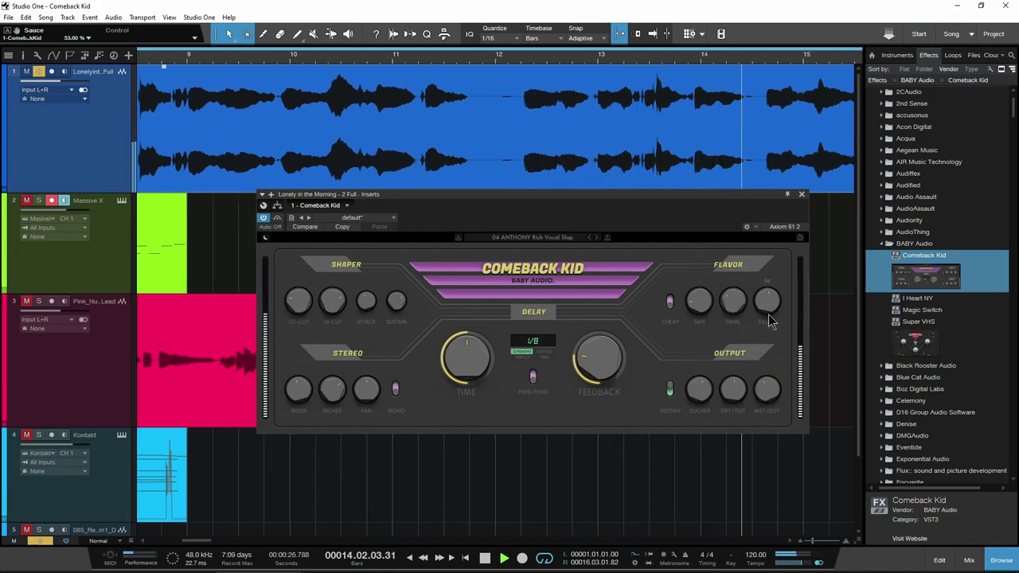
{"action": "scroll", "coordinate": [448, 136], "scroll_direction": "right", "scroll_amount": 3}
{"action": "scroll", "coordinate": [446, 140], "scroll_direction": "right", "scroll_amount": 3}
{"action": "scroll", "coordinate": [444, 140], "scroll_direction": "right", "scroll_amount": 4}
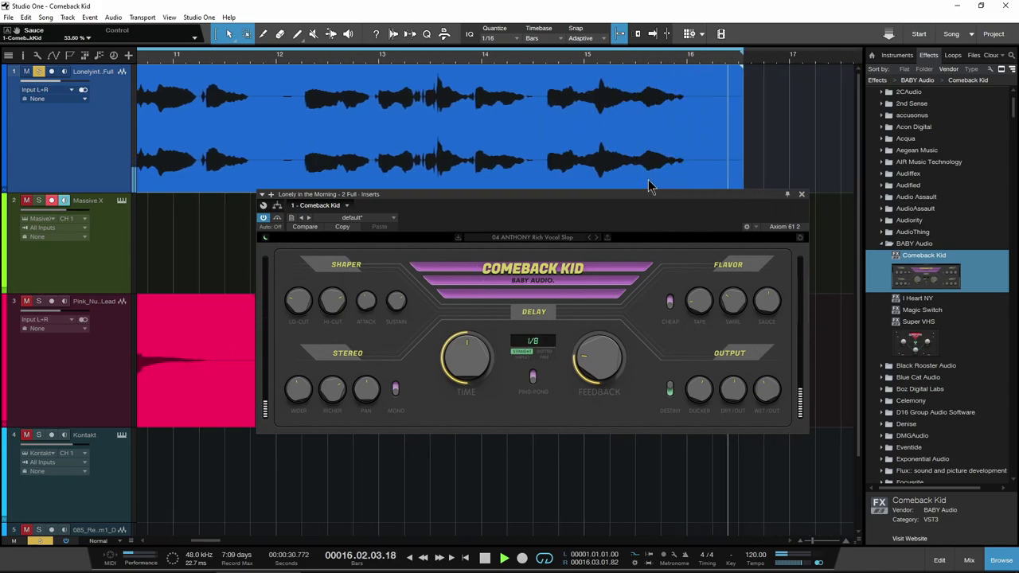
Stop playback, zoom the timeline in and out, and return to the song start.
{"action": "key", "text": "f"}
{"action": "key", "text": "space"}
{"action": "key", "text": "e"}
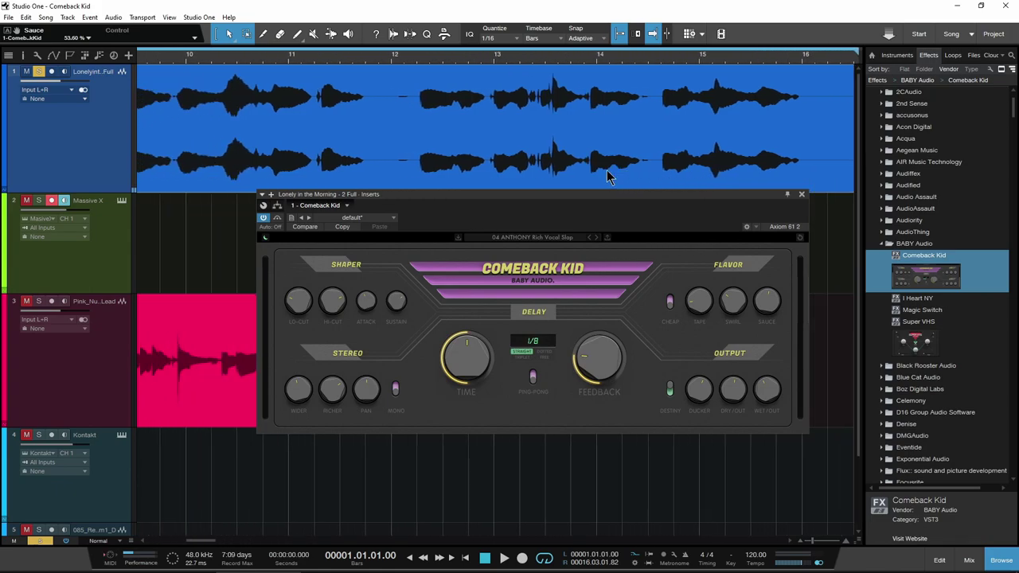
{"action": "key", "text": "w"}
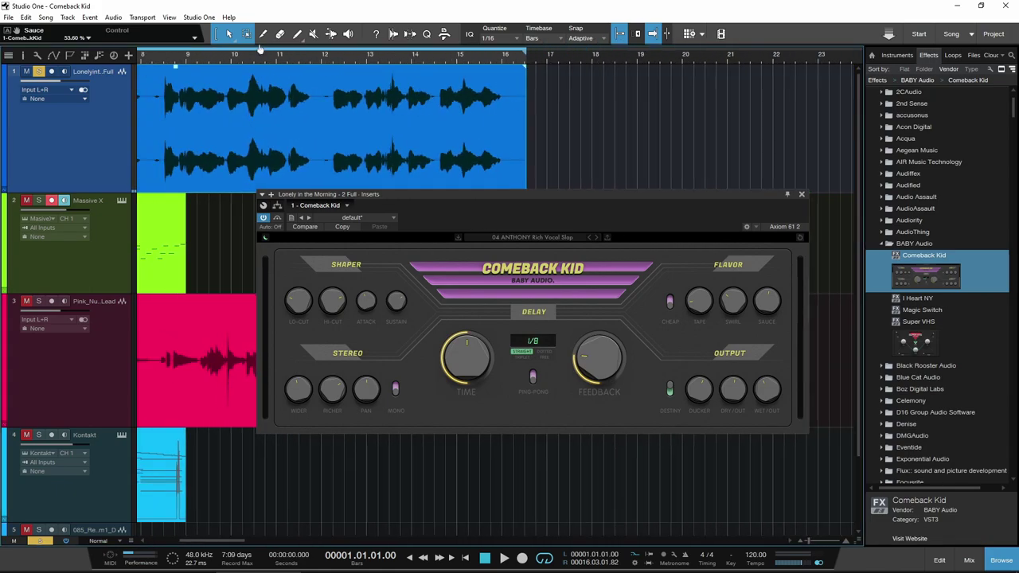
{"action": "key", "text": "Home"}
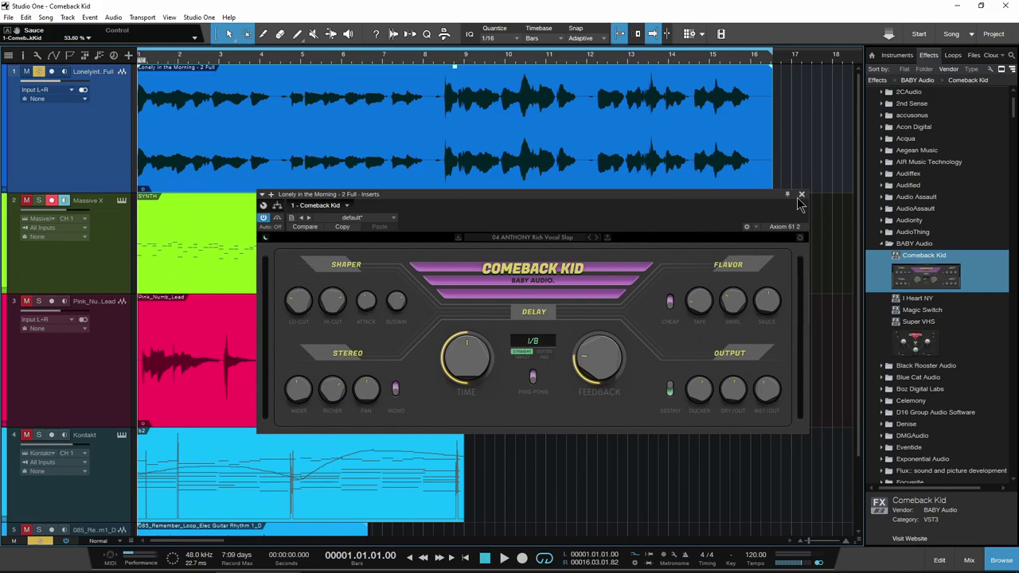
Browse the Comeback Kid presets folder and close it without loading a preset.
{"action": "left_click", "coordinate": [535, 237]}
{"action": "scroll", "coordinate": [431, 303], "scroll_direction": "down", "scroll_amount": 7}
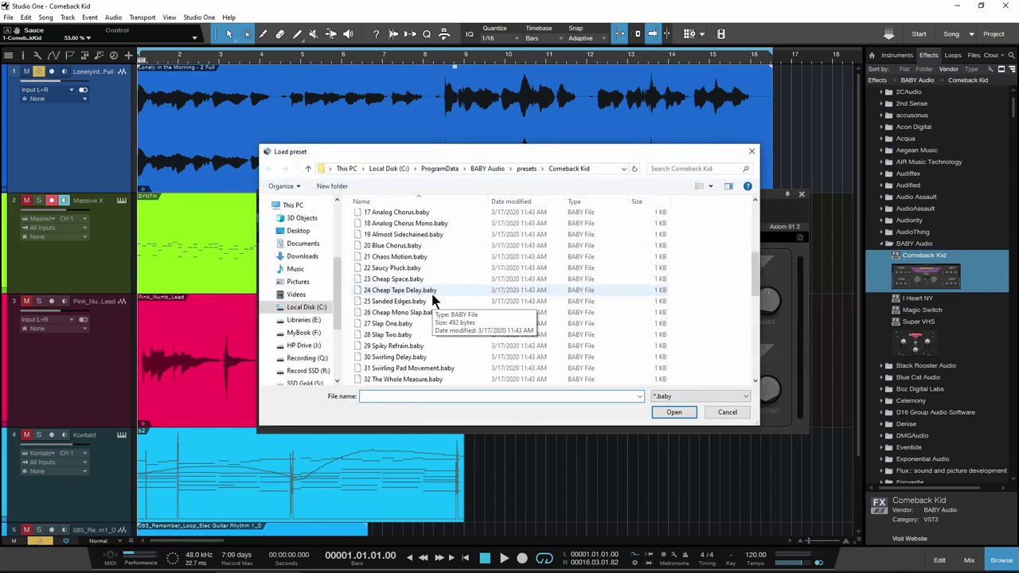
{"action": "scroll", "coordinate": [430, 303], "scroll_direction": "down", "scroll_amount": 8}
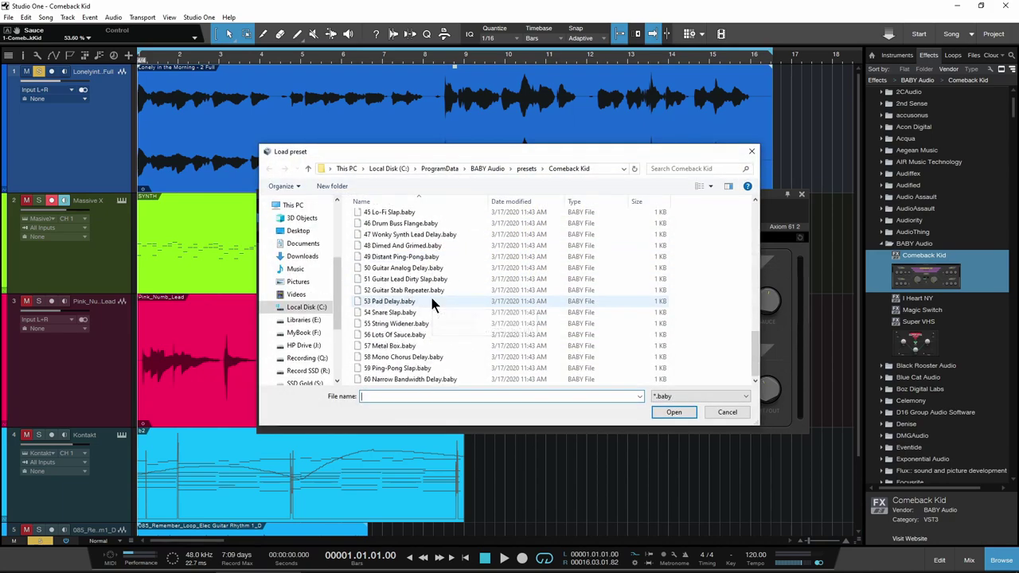
{"action": "left_click", "coordinate": [721, 413]}
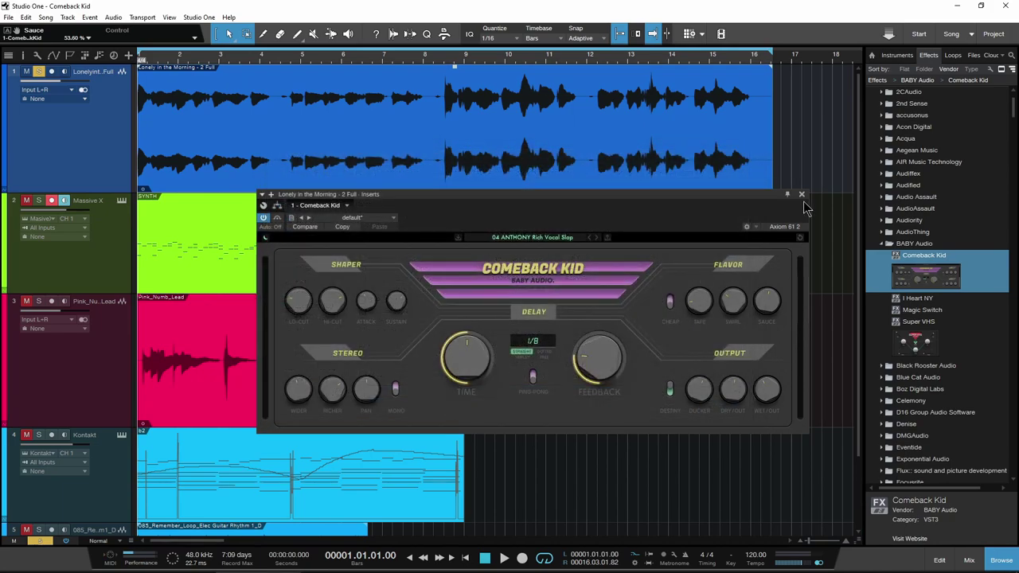
Flip the plugin to the light theme and back to dark, then close its window.
{"action": "left_click", "coordinate": [266, 239]}
{"action": "left_click", "coordinate": [266, 239]}
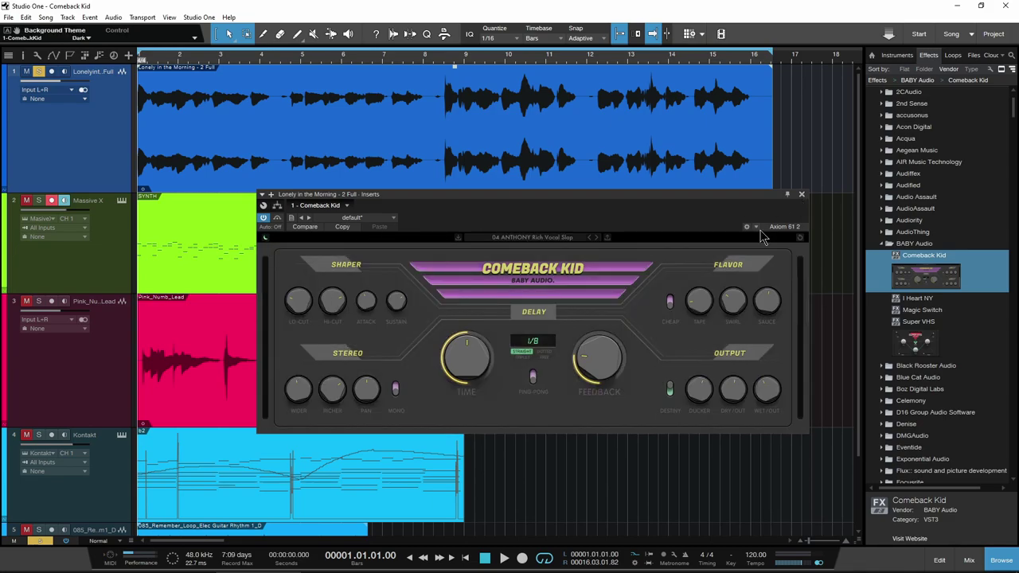
{"action": "left_click", "coordinate": [802, 195]}
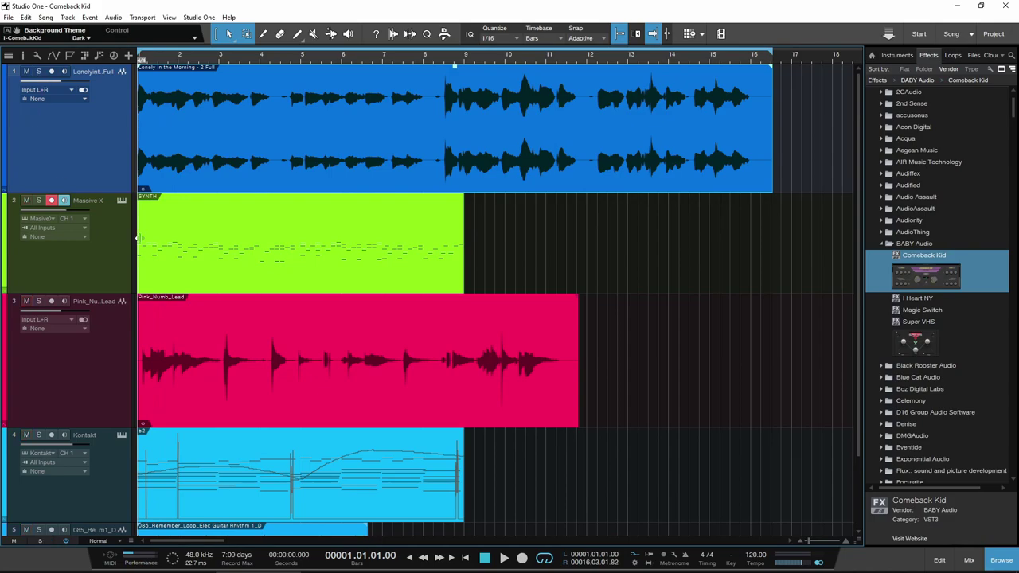
Select and solo the Massive X synth track, briefly opening its instrument editor.
{"action": "left_click", "coordinate": [212, 271]}
{"action": "left_click", "coordinate": [38, 200]}
{"action": "left_click", "coordinate": [121, 200]}
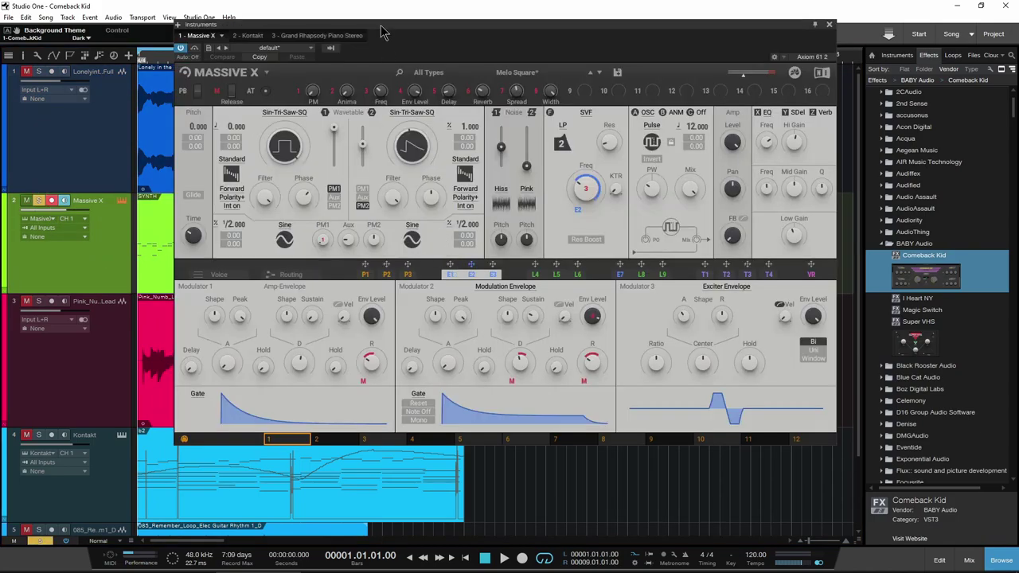
{"action": "left_click_drag", "start_coordinate": [388, 29], "coordinate": [431, 57]}
{"action": "left_click", "coordinate": [873, 52]}
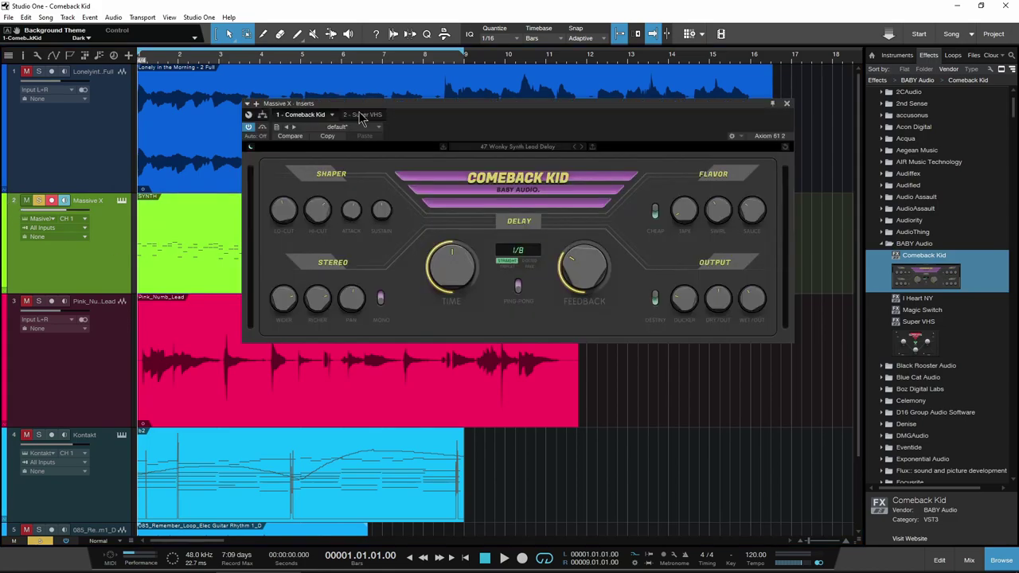
Bring up the synth's Comeback Kid insert window, moving it up and left.
{"action": "left_click", "coordinate": [360, 115]}
{"action": "mouse_move", "coordinate": [426, 108]}
{"action": "left_mouse_down"}
{"action": "mouse_move", "coordinate": [579, 197]}
{"action": "mouse_move", "coordinate": [451, 172]}
{"action": "left_mouse_up"}
{"action": "left_click", "coordinate": [477, 201]}
{"action": "left_click_drag", "start_coordinate": [544, 165], "coordinate": [494, 118]}
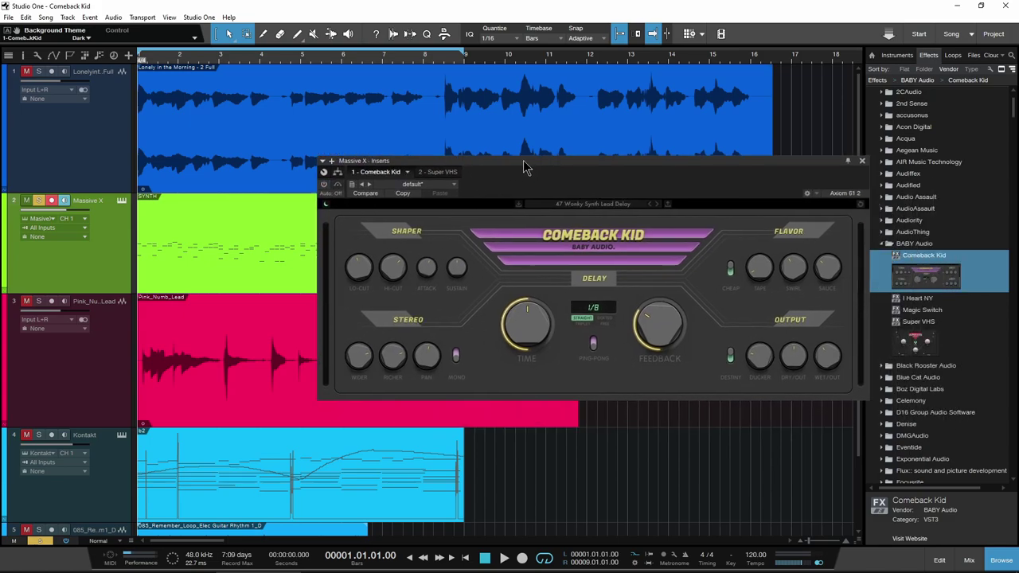
Play the soloed synth through the Wonky Synth Lead Delay preset, restarting once.
{"action": "key", "text": "space"}
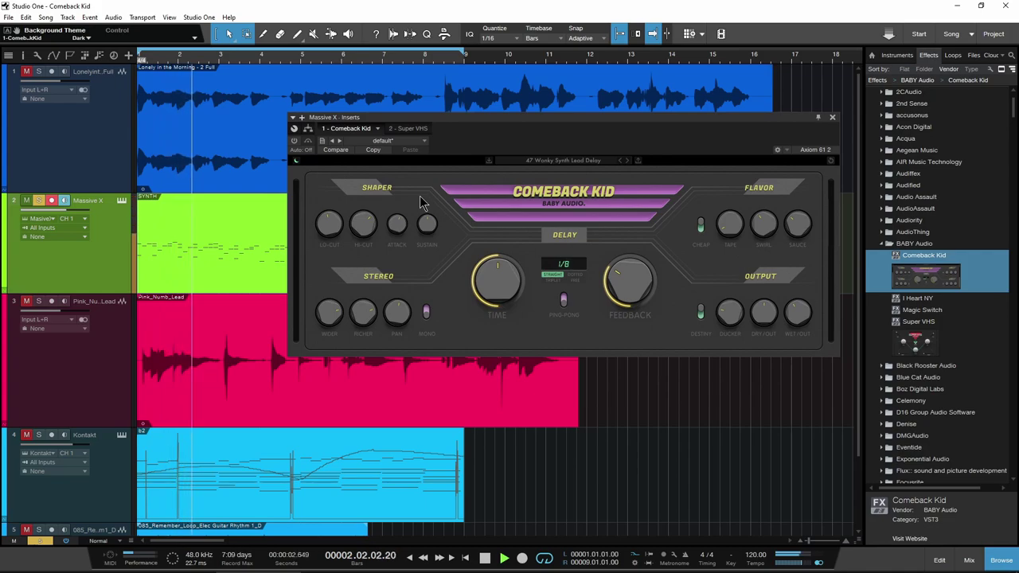
{"action": "key", "text": "space"}
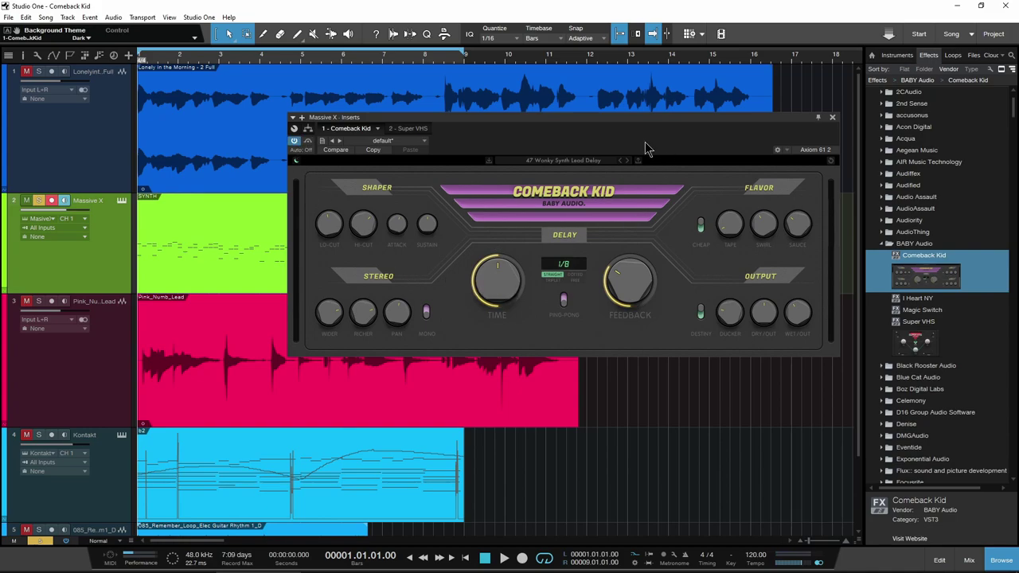
{"action": "key", "text": "space"}
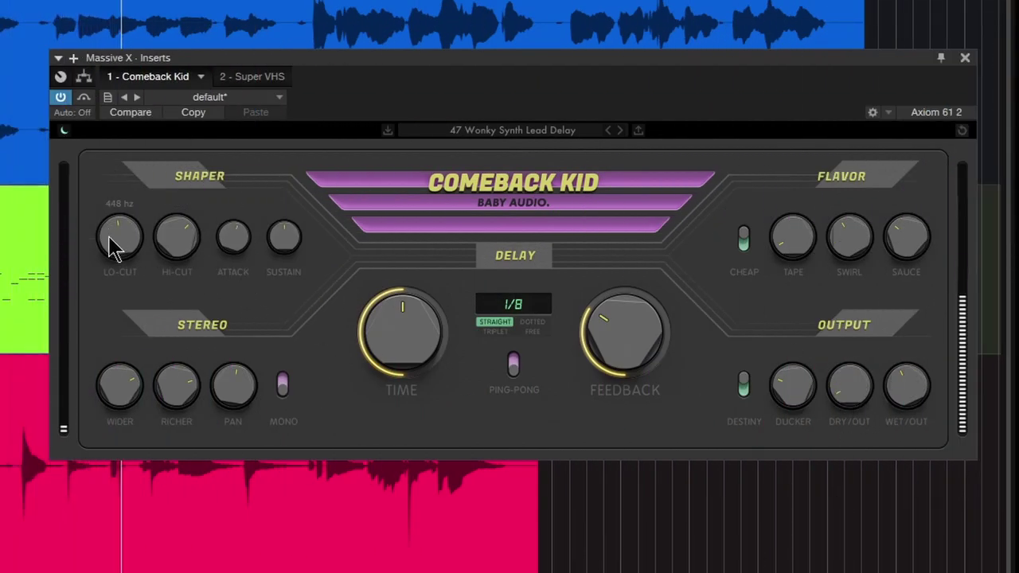
{"action": "mouse_move", "coordinate": [329, 224]}
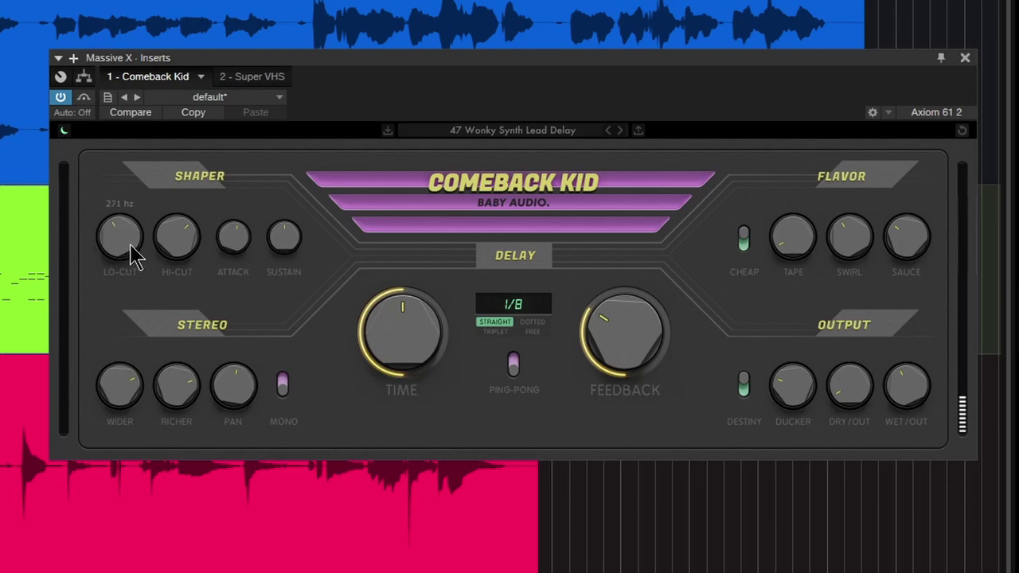
Lower the synth delay's high-cut and raise its dry output to about 106.
{"action": "left_click_drag", "start_coordinate": [185, 239], "coordinate": [182, 249]}
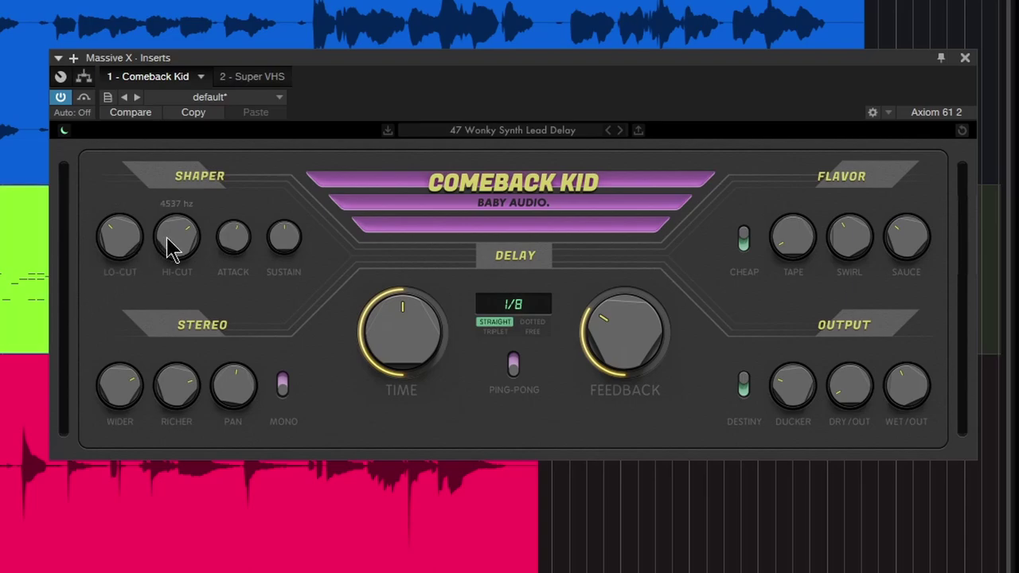
{"action": "mouse_move", "coordinate": [850, 386]}
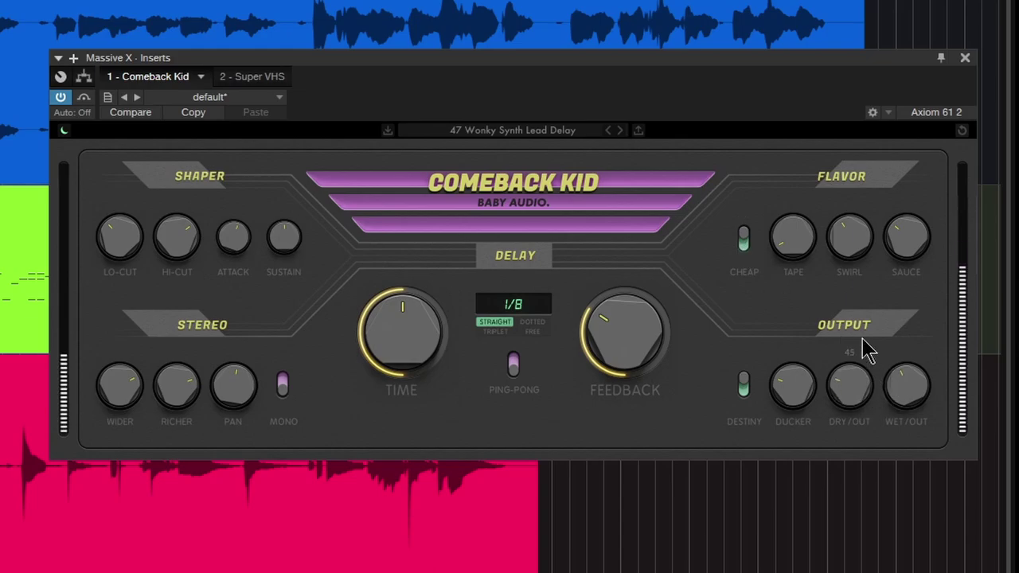
{"action": "scroll", "coordinate": [854, 402], "scroll_direction": "up", "scroll_amount": 3}
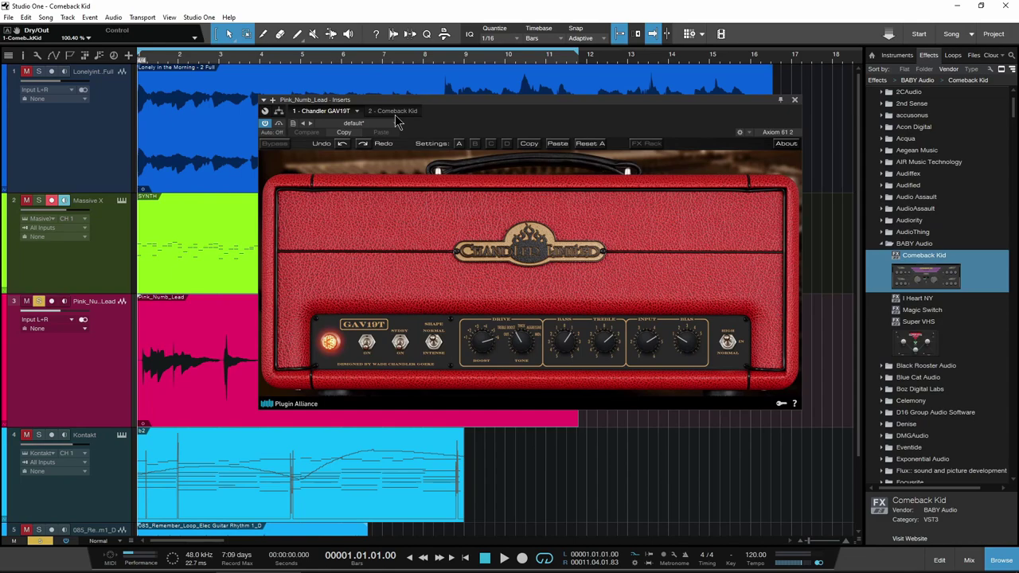
Show the Pink_Numb_Lead Comeback Kid insert, zoom out to more bars, and replay the lead.
{"action": "left_click", "coordinate": [395, 114]}
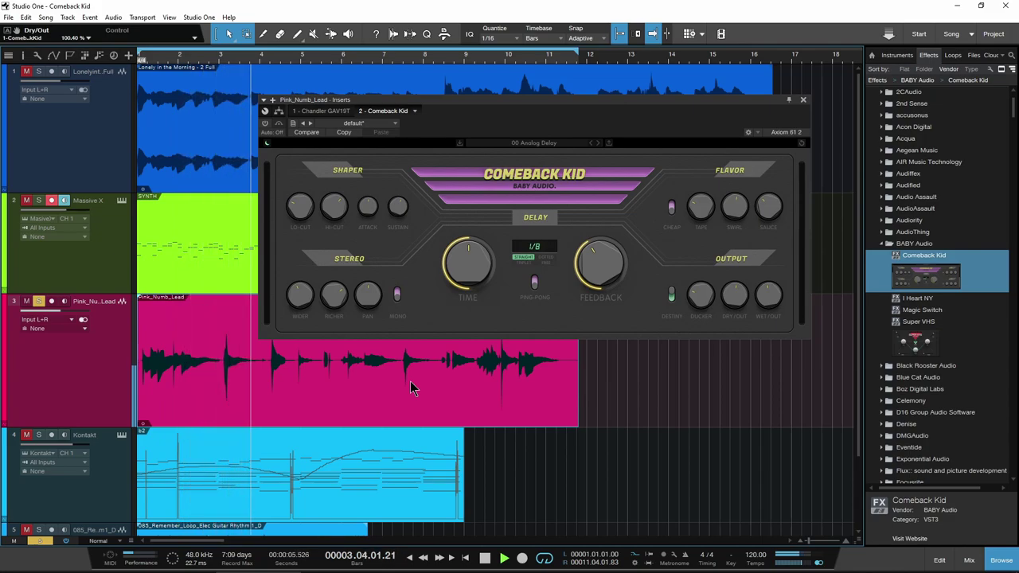
{"action": "key", "text": "space"}
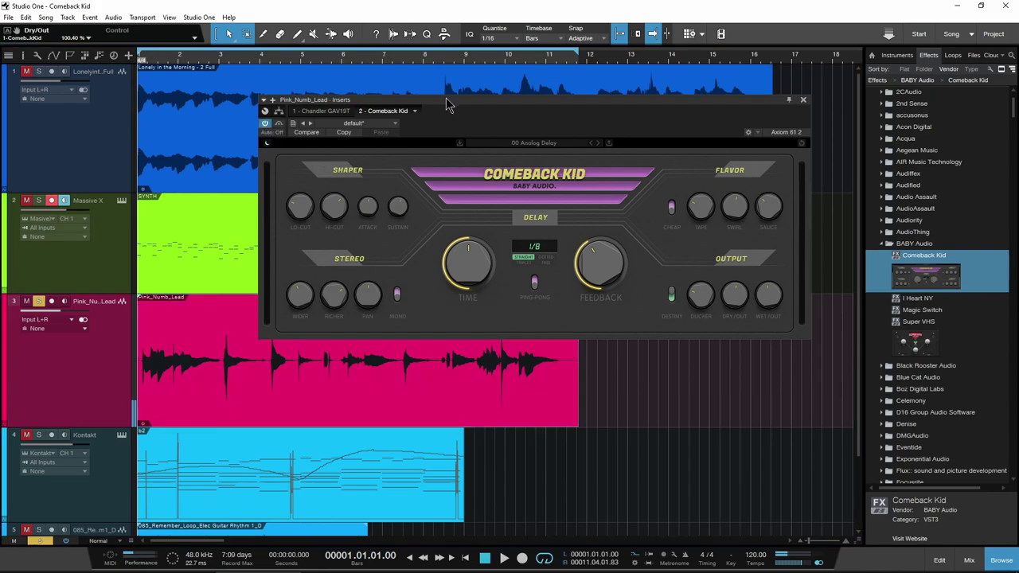
{"action": "left_click_drag", "start_coordinate": [458, 101], "coordinate": [463, 91]}
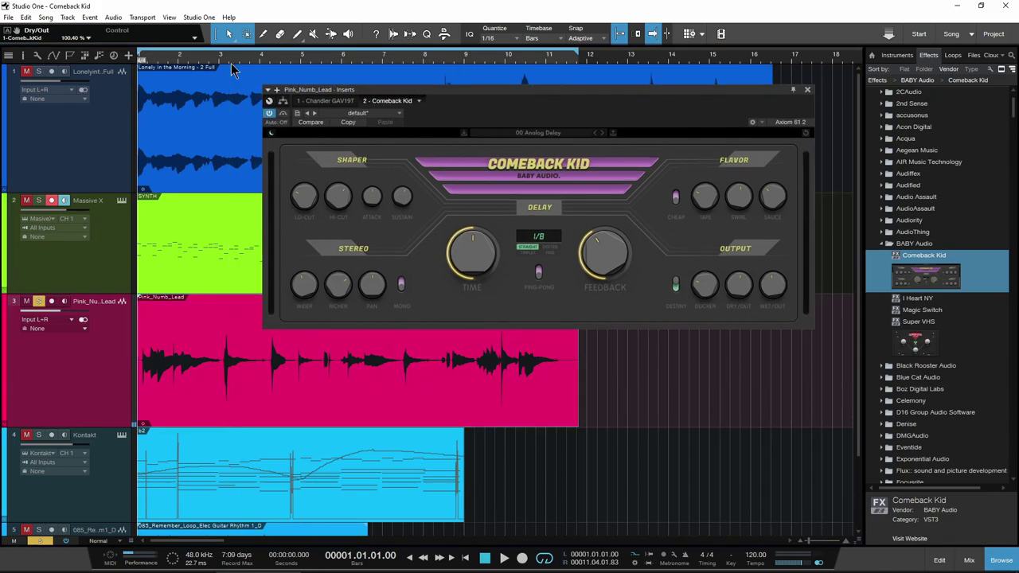
{"action": "key", "text": "w"}
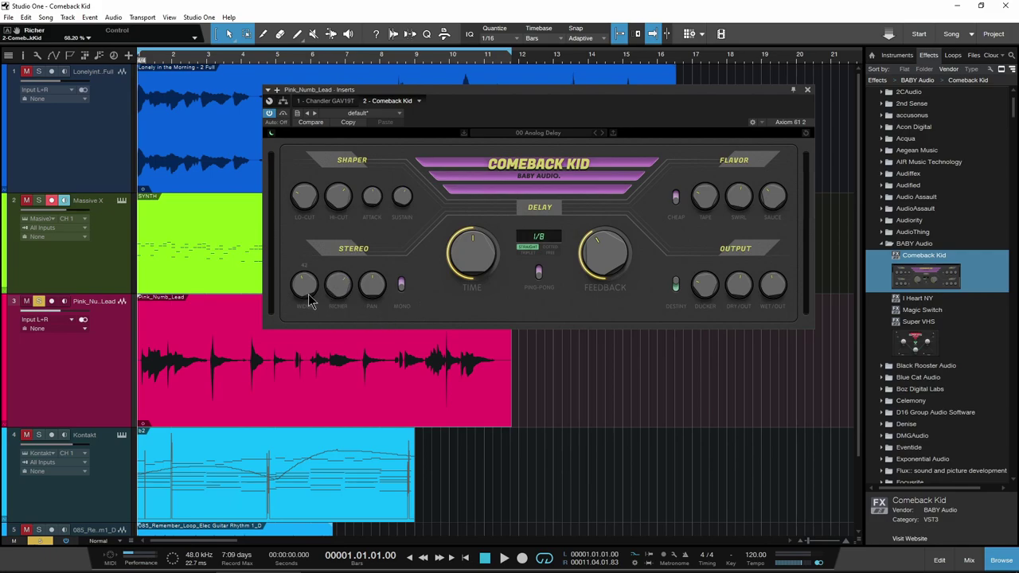
{"action": "key", "text": "space"}
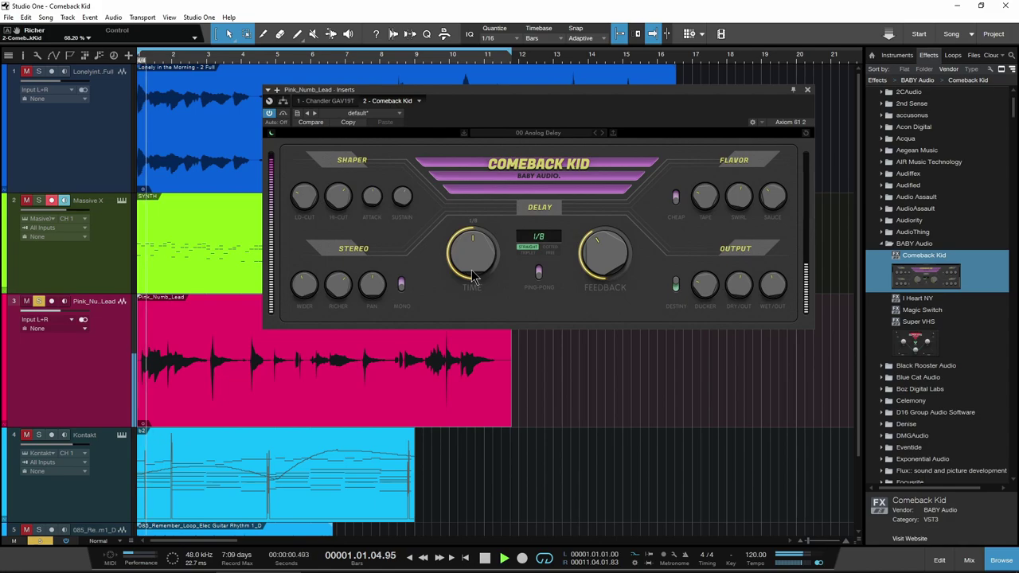
{"action": "left_click_drag", "start_coordinate": [540, 98], "coordinate": [546, 100]}
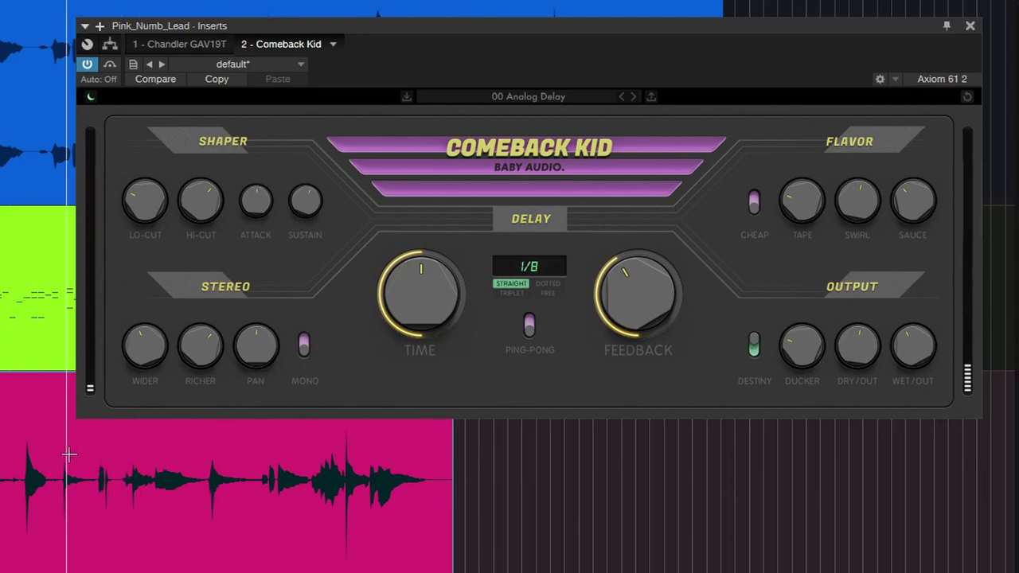
{"action": "key", "text": "space"}
{"action": "left_click", "coordinate": [87, 64]}
{"action": "key", "text": "space"}
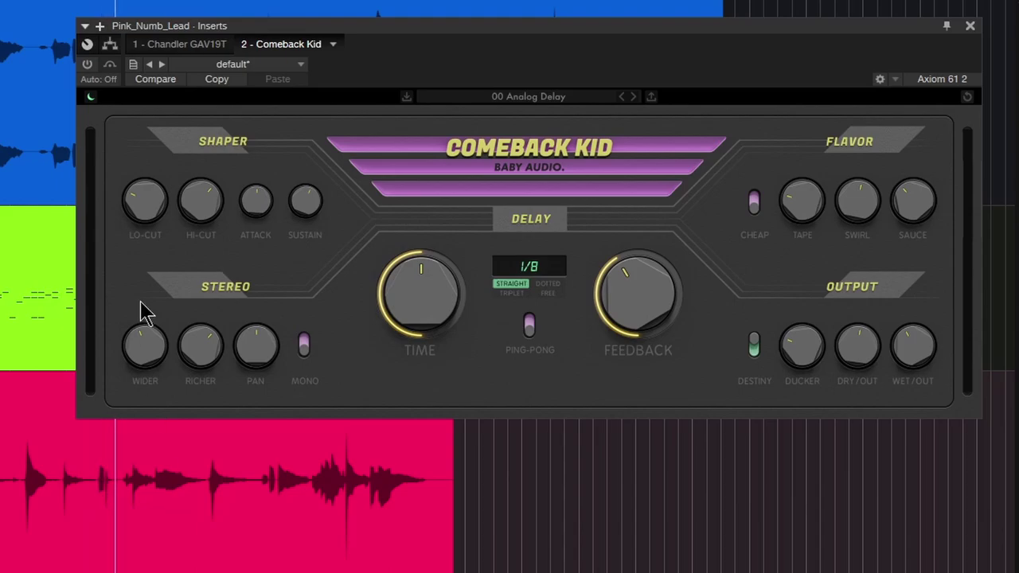
{"action": "left_click", "coordinate": [87, 64]}
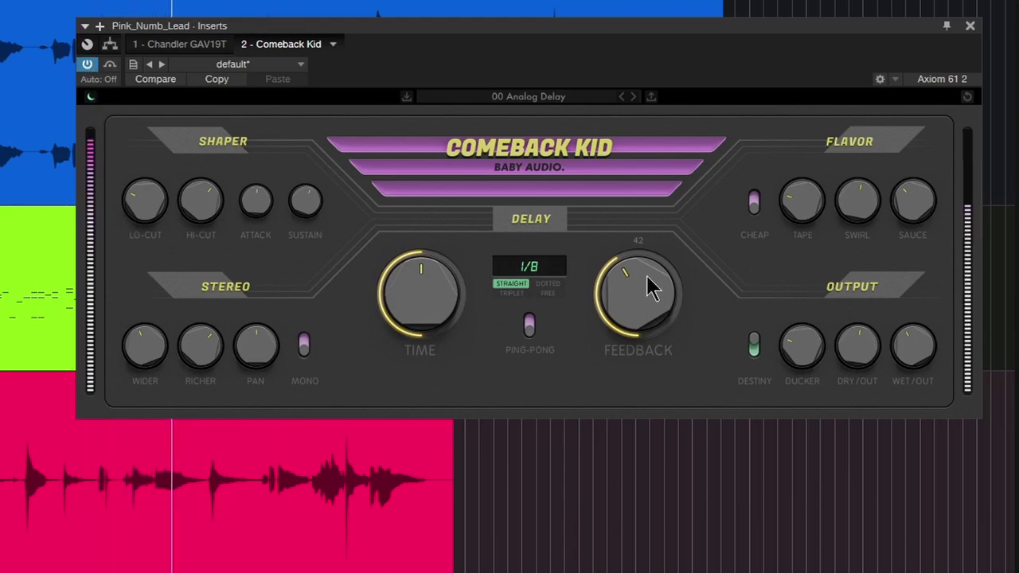
{"action": "left_click_drag", "start_coordinate": [610, 27], "coordinate": [605, 70]}
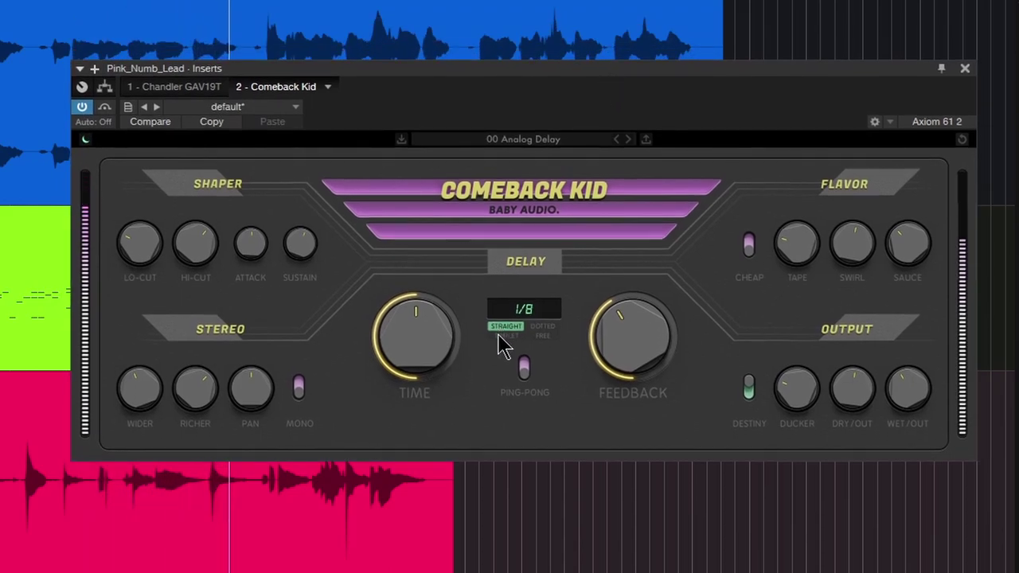
{"action": "mouse_move", "coordinate": [420, 293]}
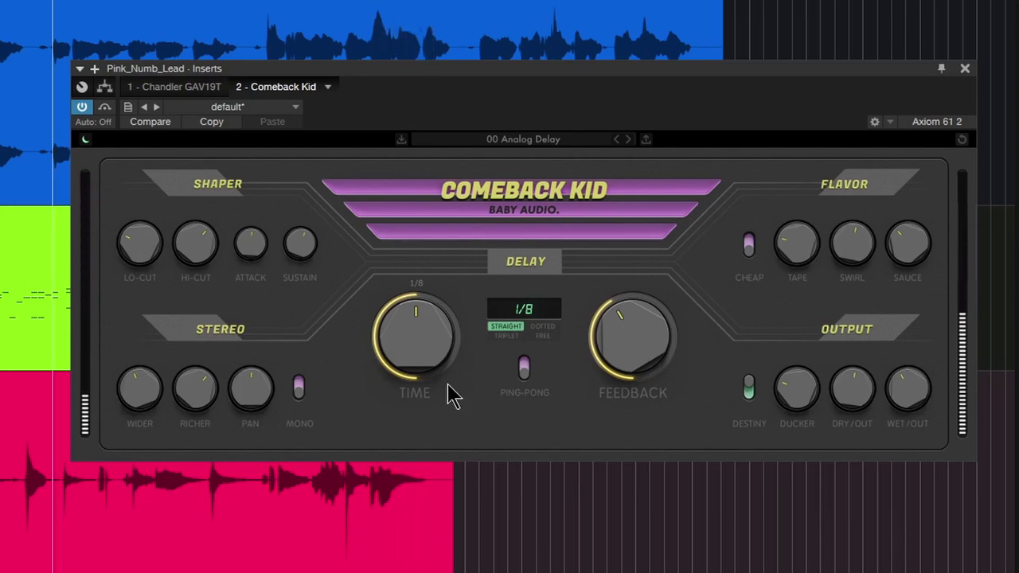
Set the lead delay to free time at 447 ms and lower its dry output.
{"action": "left_click", "coordinate": [542, 336]}
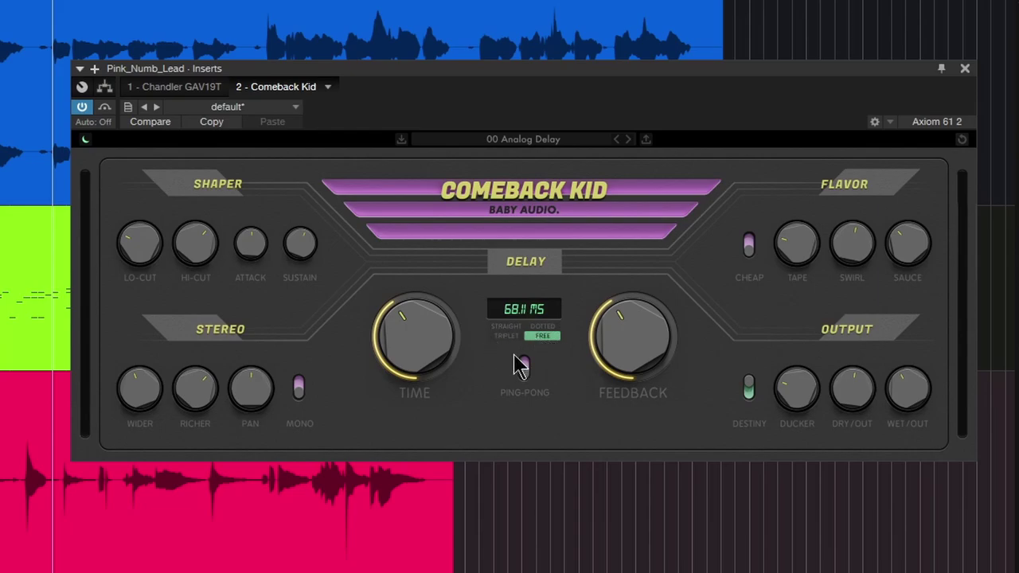
{"action": "mouse_move", "coordinate": [853, 386]}
{"action": "left_click_drag", "start_coordinate": [856, 384], "coordinate": [858, 448]}
{"action": "mouse_move", "coordinate": [412, 343]}
{"action": "left_mouse_down"}
{"action": "mouse_move", "coordinate": [418, 219]}
{"action": "mouse_move", "coordinate": [414, 351]}
{"action": "left_mouse_up"}
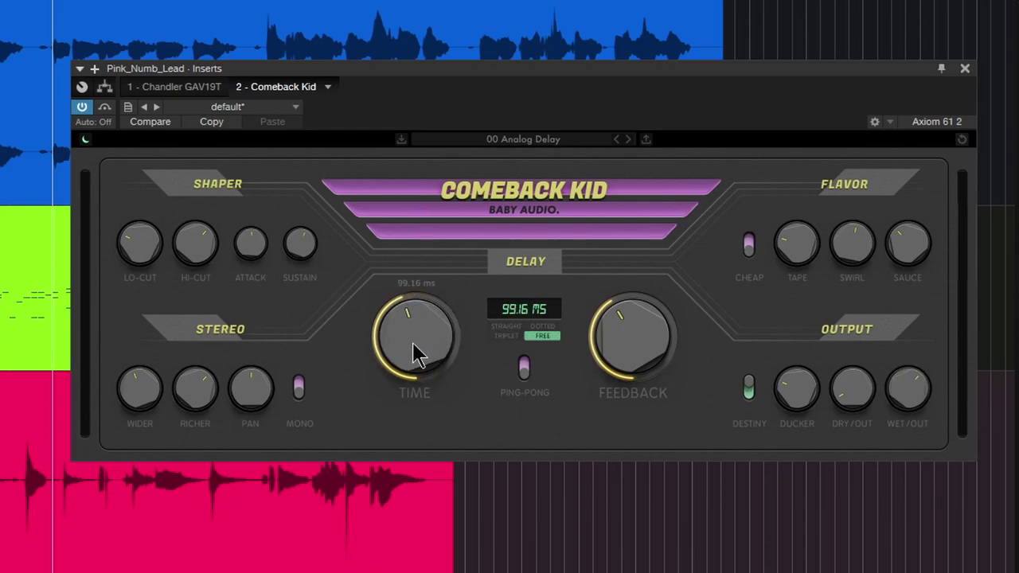
{"action": "mouse_move", "coordinate": [412, 348]}
{"action": "left_mouse_down"}
{"action": "mouse_move", "coordinate": [412, 291]}
{"action": "mouse_move", "coordinate": [410, 374]}
{"action": "left_mouse_up"}
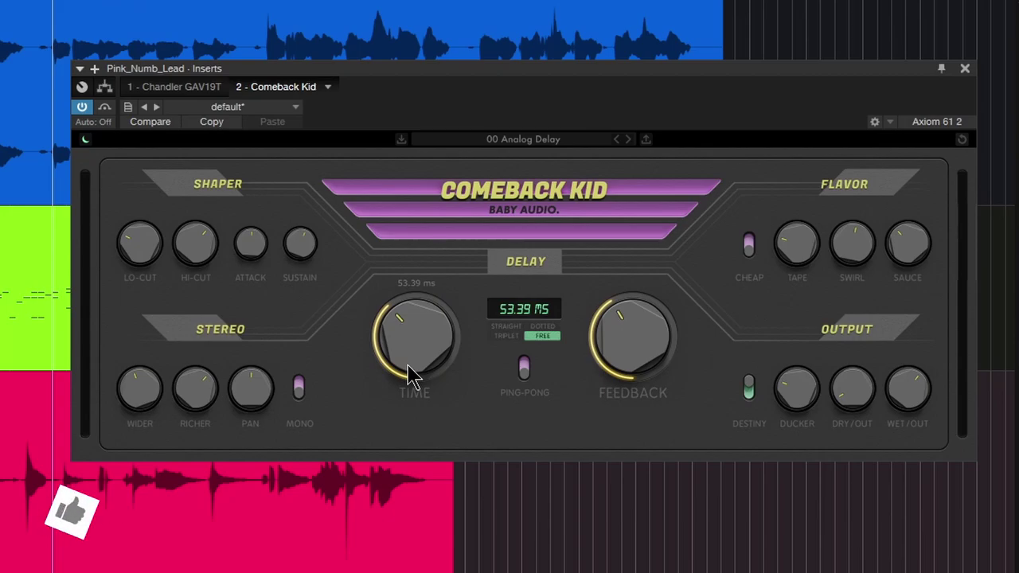
{"action": "left_click_drag", "start_coordinate": [411, 374], "coordinate": [401, 285]}
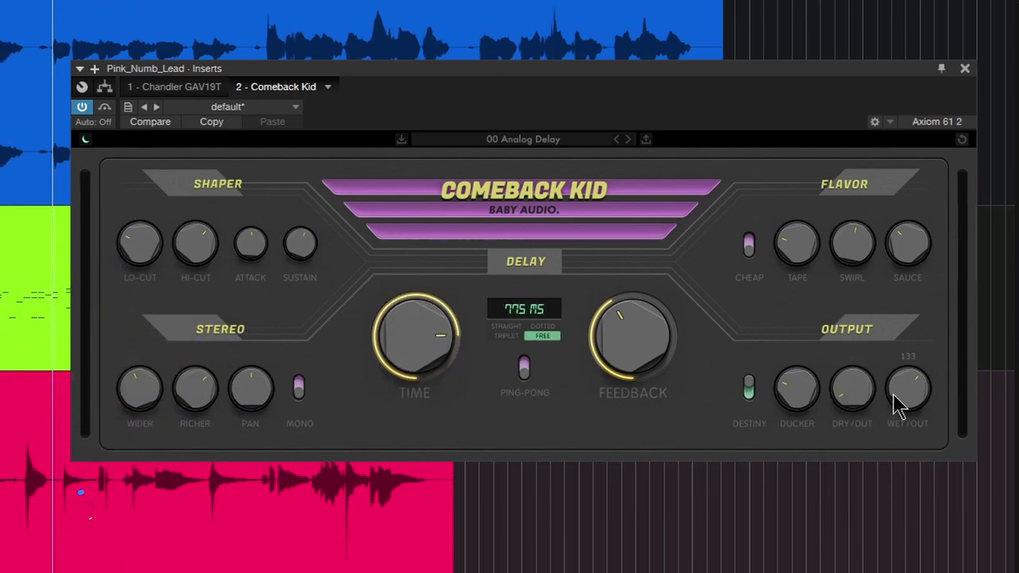
{"action": "left_click_drag", "start_coordinate": [448, 348], "coordinate": [449, 374]}
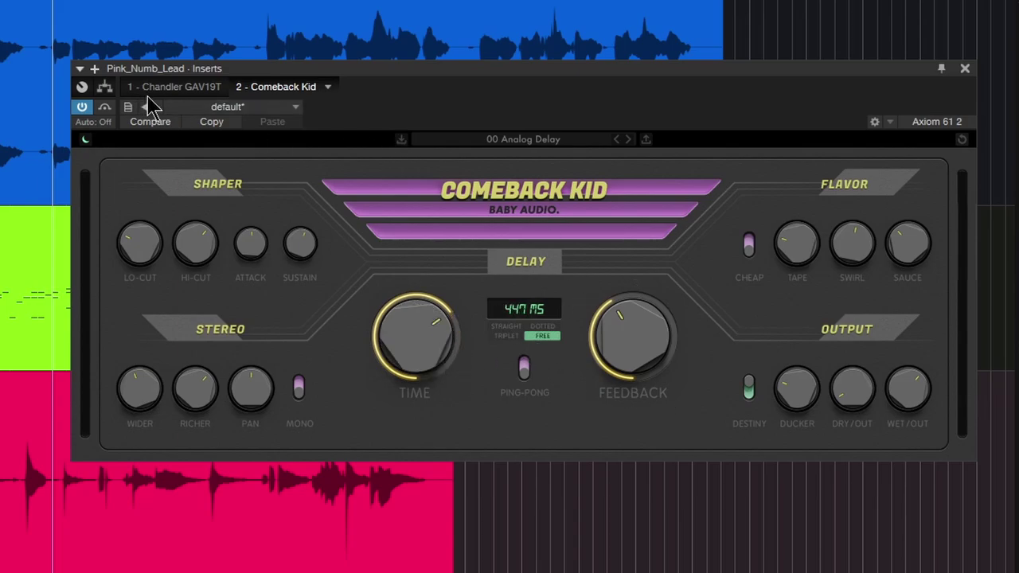
Close the lead's delay window and check the Kontakt instrument on track 4.
{"action": "left_click", "coordinate": [965, 68]}
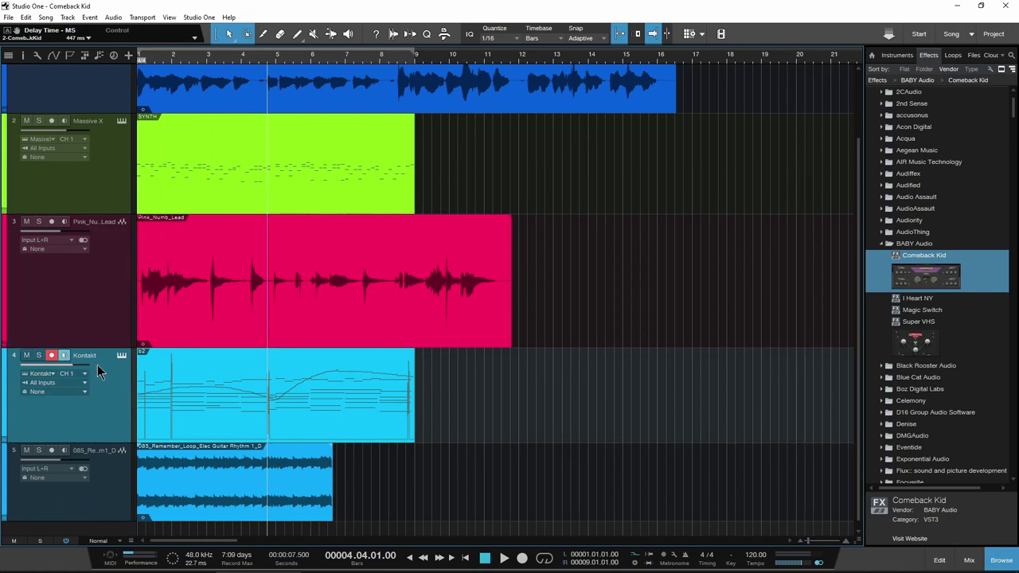
{"action": "left_click", "coordinate": [121, 355]}
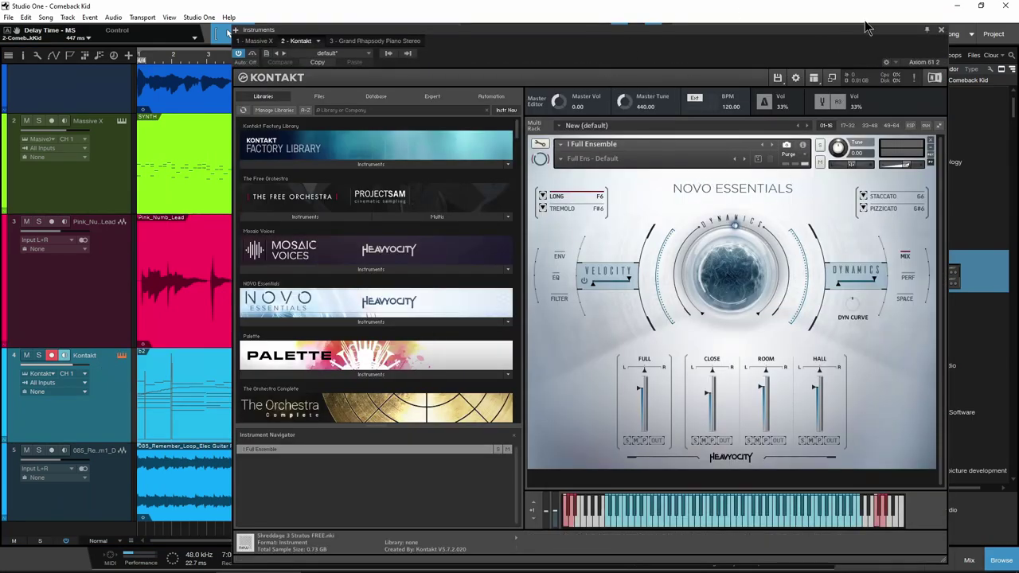
{"action": "left_click", "coordinate": [941, 31]}
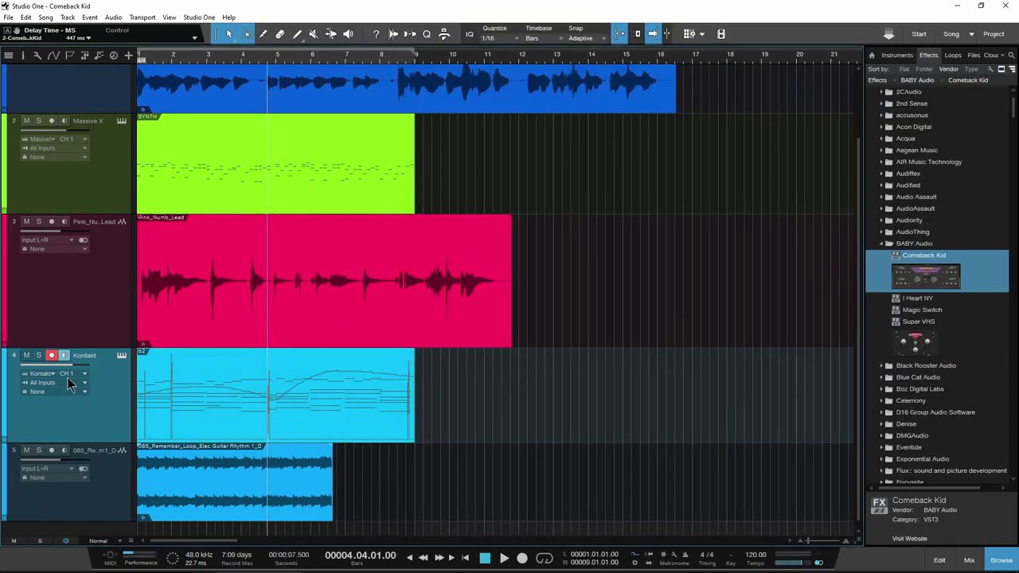
Open the strings track's Comeback Kid delay and solo the Kontakt track.
{"action": "left_click_drag", "start_coordinate": [12, 361], "coordinate": [16, 358]}
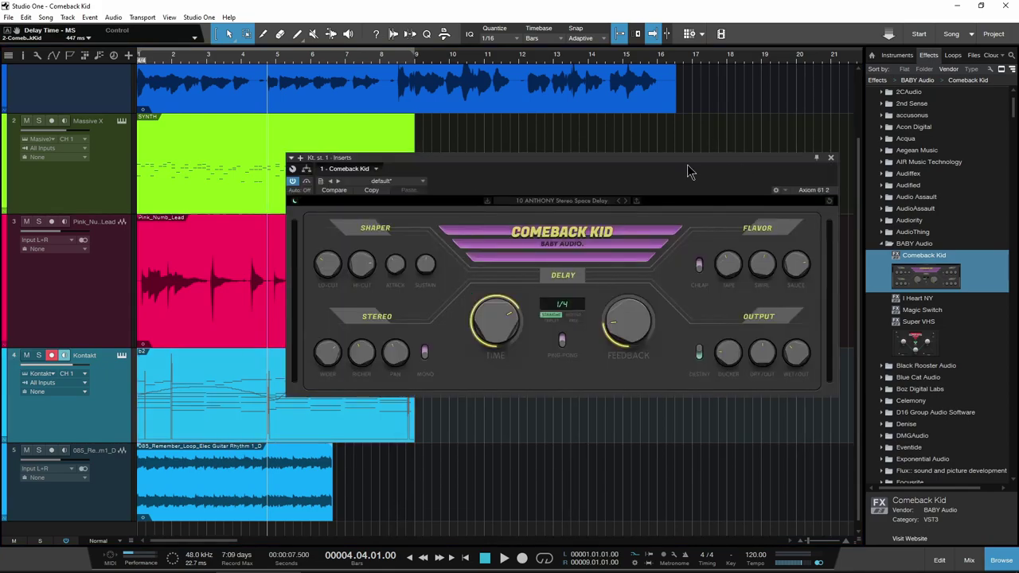
{"action": "left_click_drag", "start_coordinate": [689, 167], "coordinate": [679, 161]}
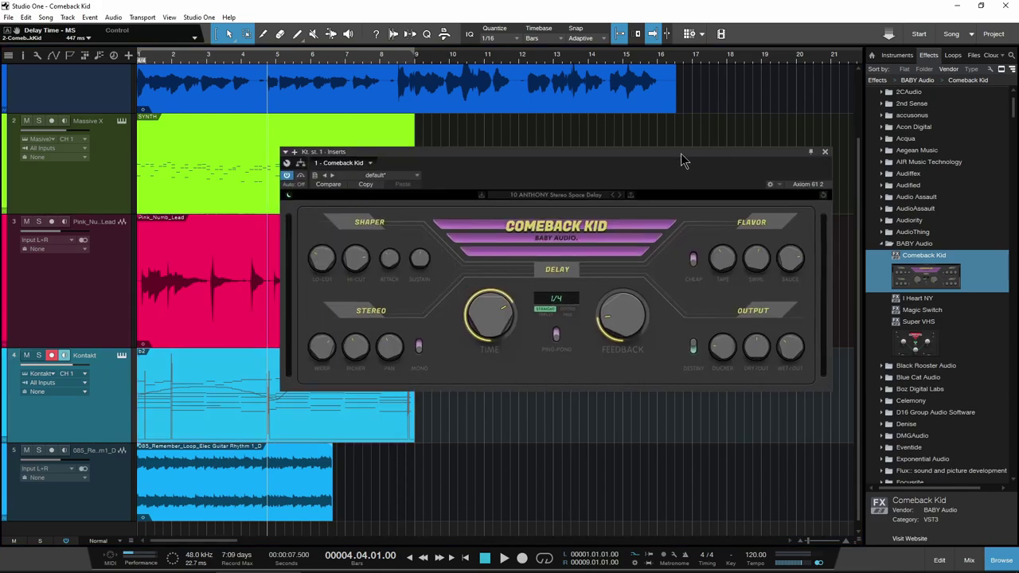
{"action": "left_click", "coordinate": [38, 356]}
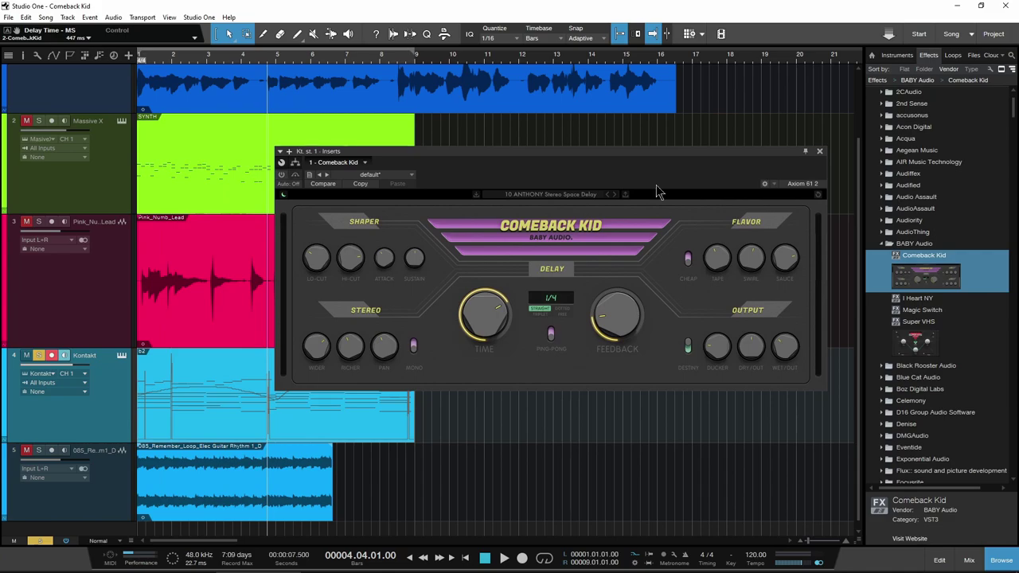
{"action": "left_click_drag", "start_coordinate": [643, 163], "coordinate": [637, 125]}
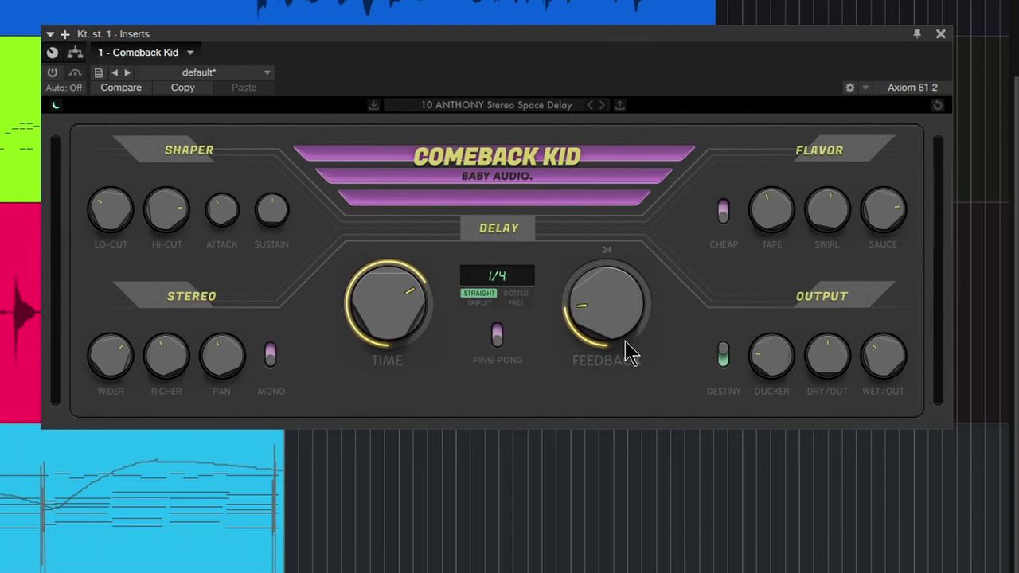
{"action": "left_click_drag", "start_coordinate": [489, 34], "coordinate": [501, 40]}
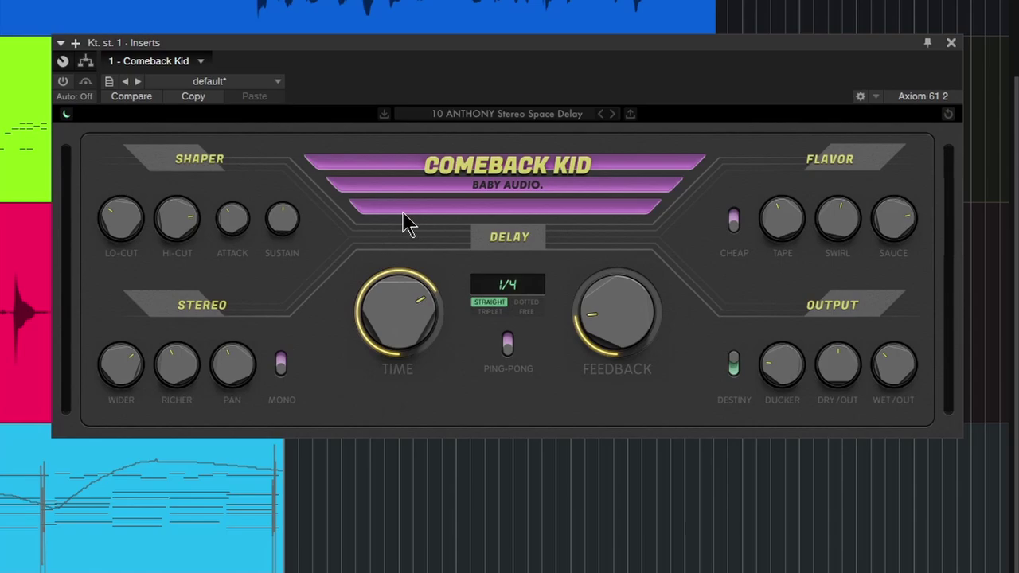
{"action": "mouse_move", "coordinate": [63, 82]}
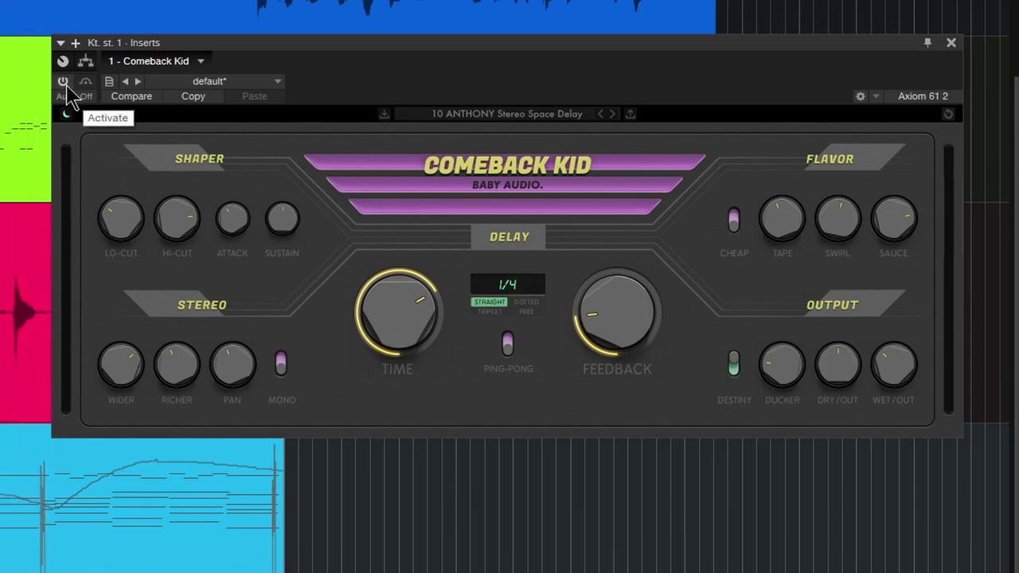
Switch the Comeback Kid delay's power on.
{"action": "left_click", "coordinate": [63, 82]}
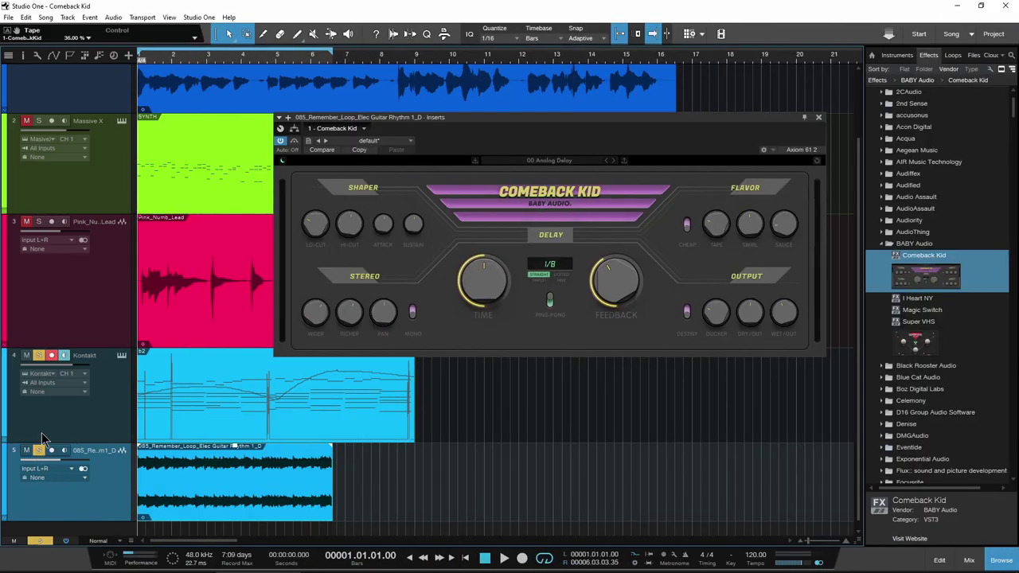
Unsolo the Kontakt strings, play the guitar loop, and lower the delay's Richer to 62.
{"action": "left_click", "coordinate": [39, 356]}
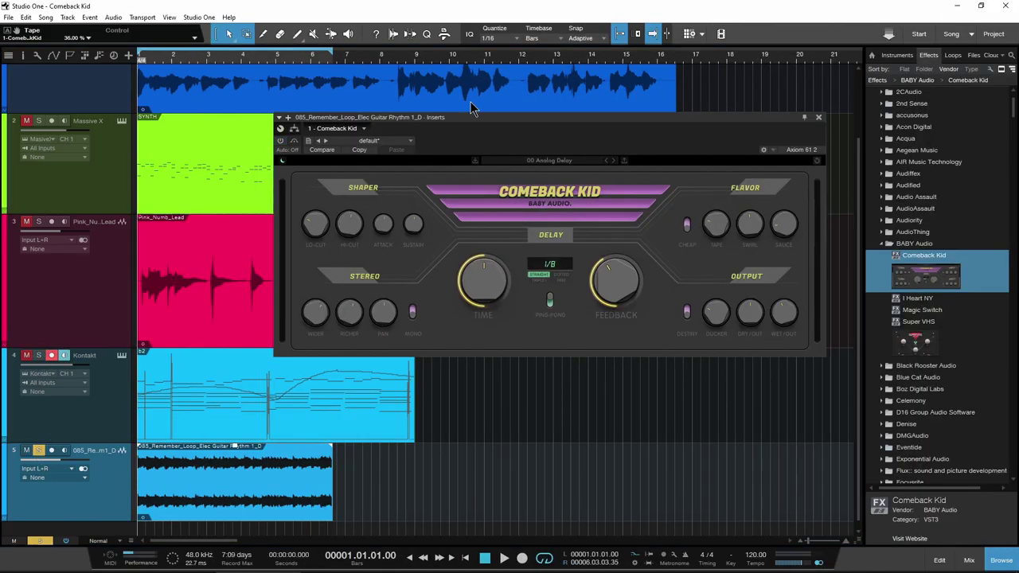
{"action": "key", "text": "space"}
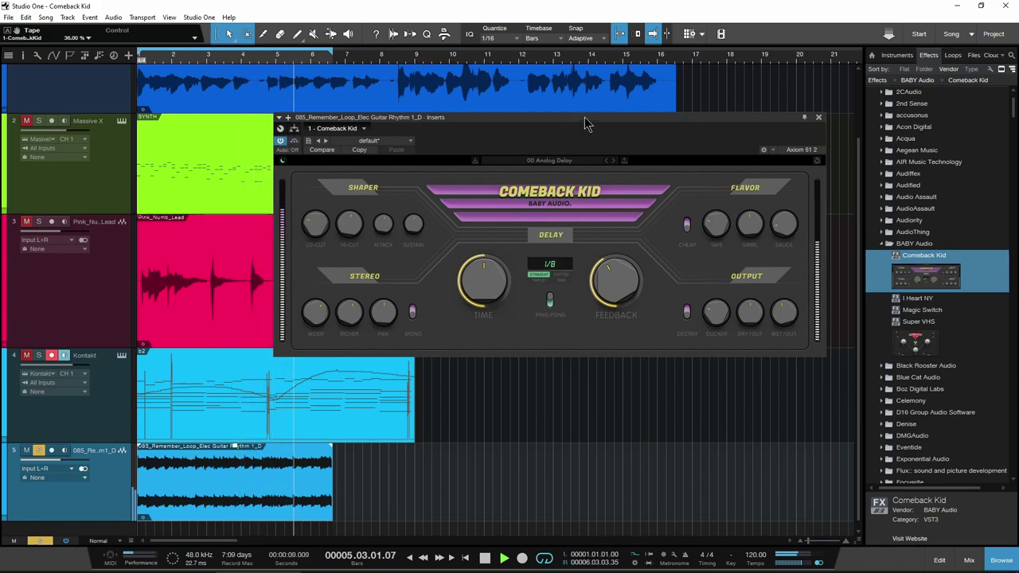
{"action": "left_click_drag", "start_coordinate": [584, 117], "coordinate": [588, 124]}
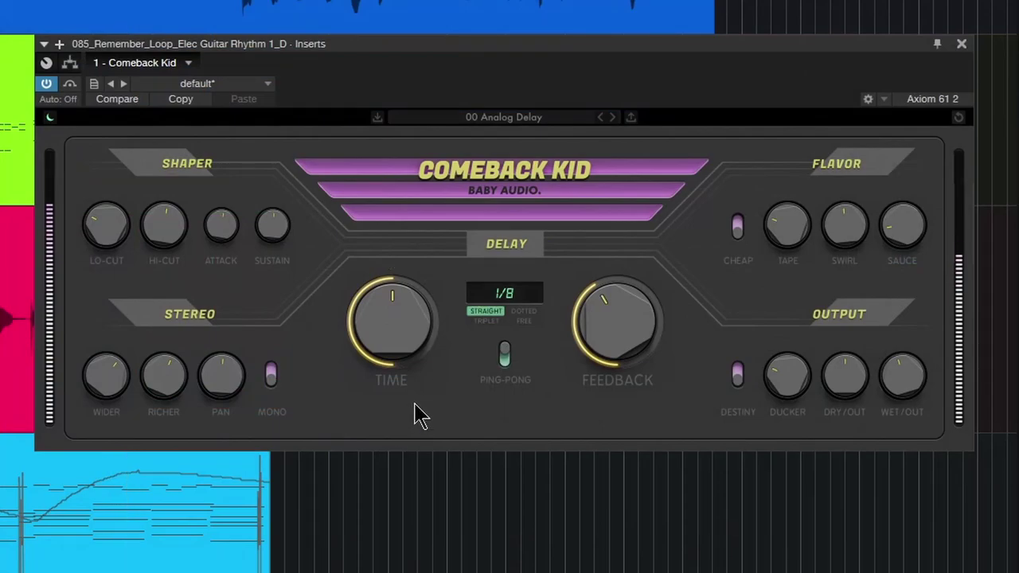
{"action": "mouse_move", "coordinate": [163, 376]}
{"action": "left_click_drag", "start_coordinate": [160, 390], "coordinate": [166, 395]}
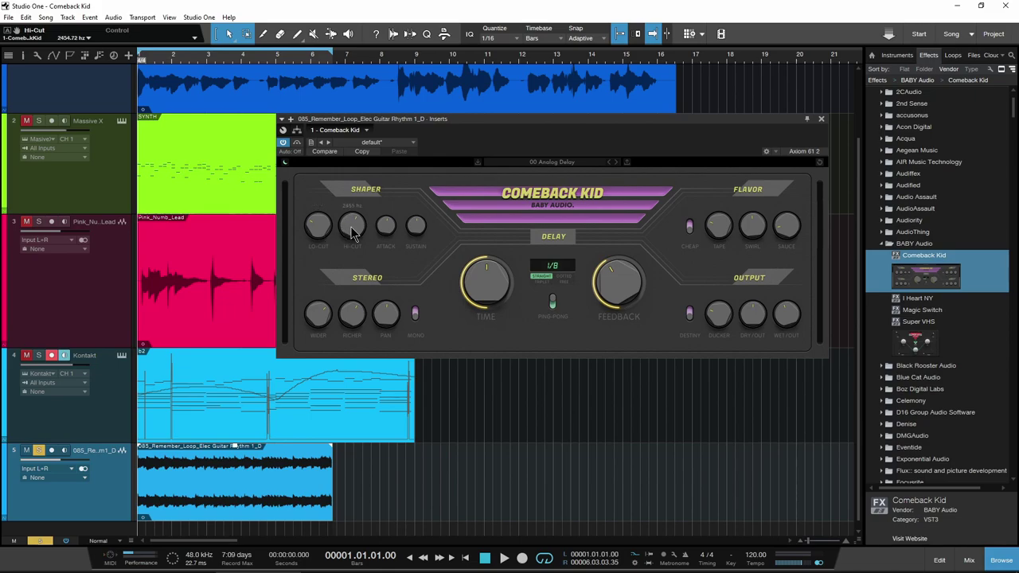
While playing, set guitar delay hi-cut ~2300 Hz, lo-cut ~146 Hz, swirl ~63%.
{"action": "key", "text": "space"}
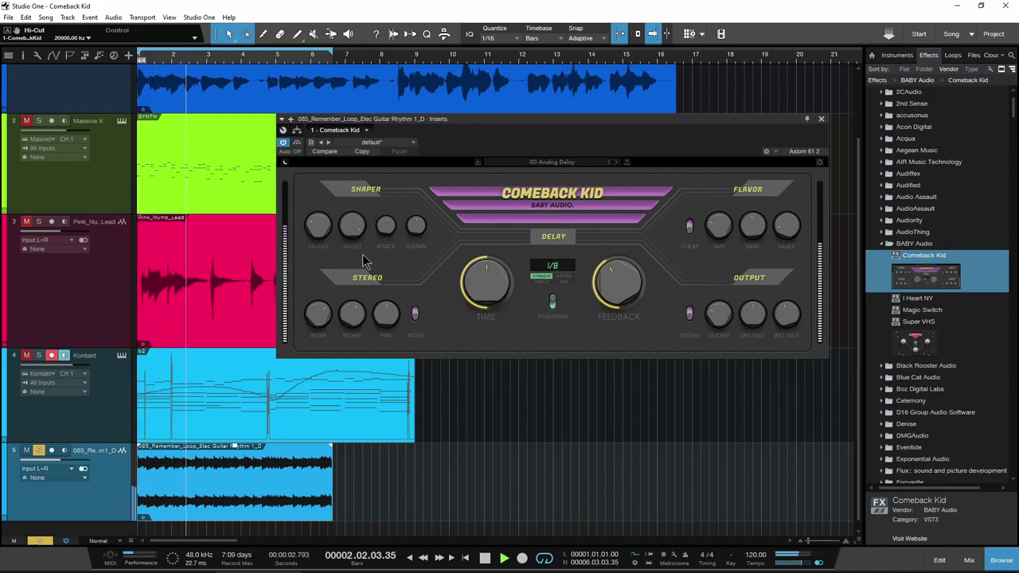
{"action": "left_click_drag", "start_coordinate": [351, 231], "coordinate": [352, 285]}
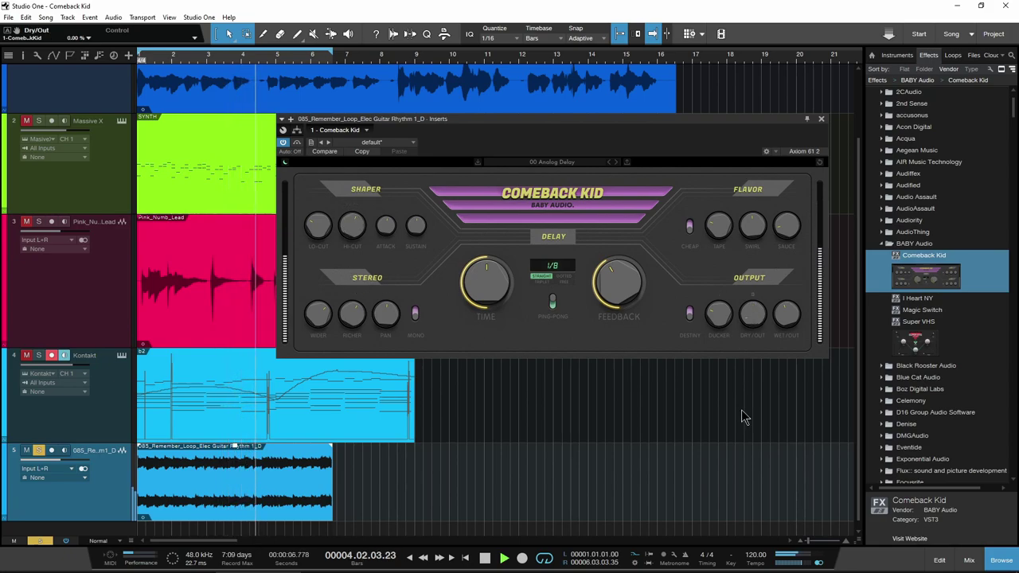
{"action": "left_click_drag", "start_coordinate": [322, 242], "coordinate": [354, 237]}
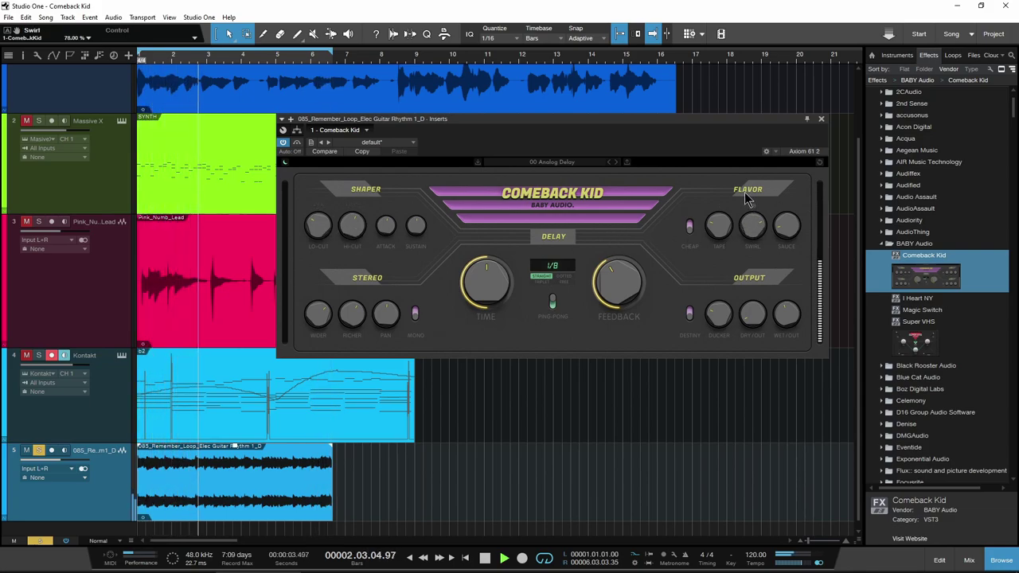
{"action": "left_click_drag", "start_coordinate": [745, 210], "coordinate": [740, 217]}
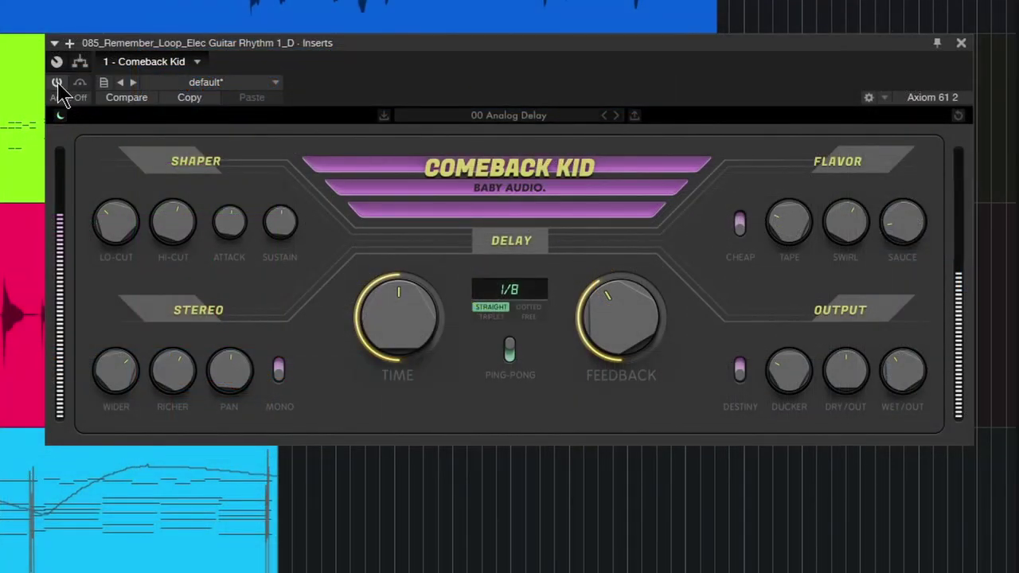
Turn the guitar delay's power back on and nudge its window.
{"action": "left_click", "coordinate": [56, 83]}
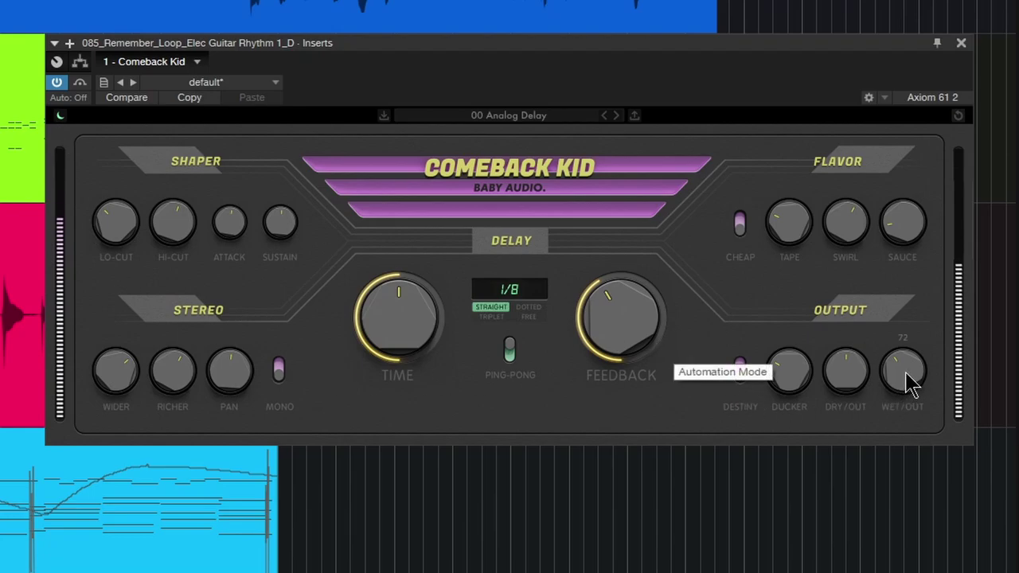
{"action": "left_click_drag", "start_coordinate": [562, 57], "coordinate": [567, 54]}
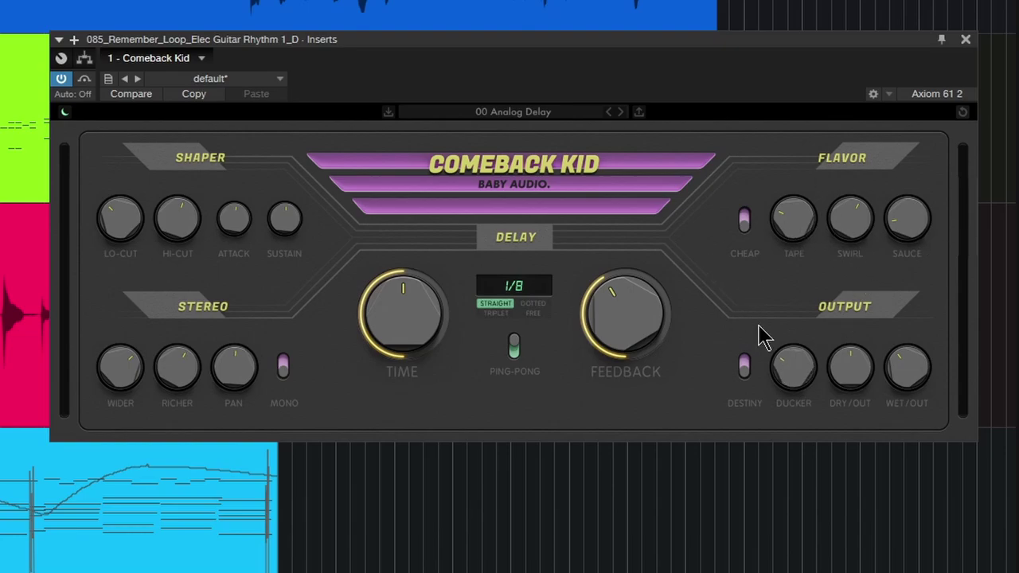
Switch the guitar delay from synced 1/8 to free time around 66 ms.
{"action": "left_click_drag", "start_coordinate": [438, 329], "coordinate": [420, 275]}
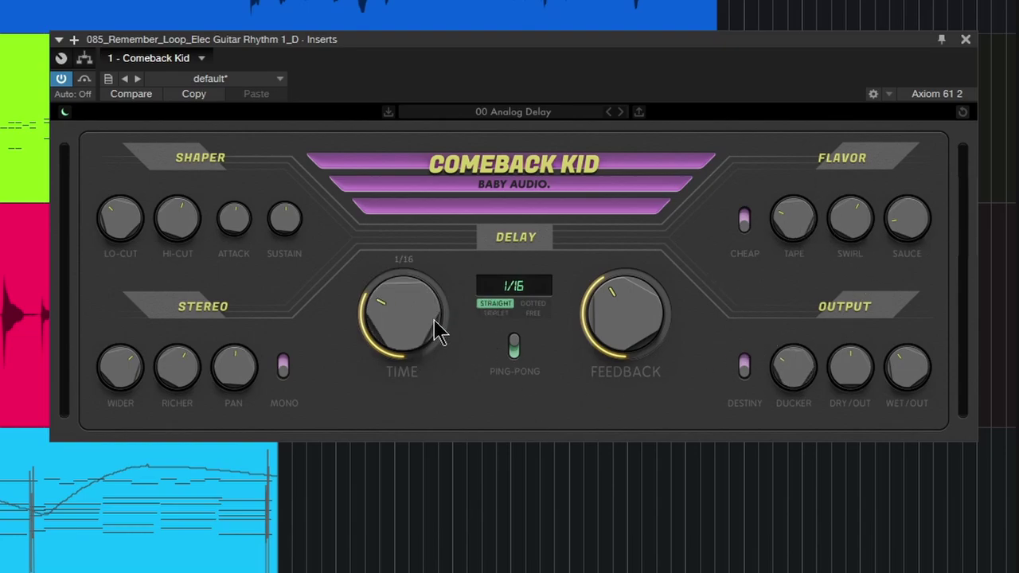
{"action": "left_click", "coordinate": [532, 313]}
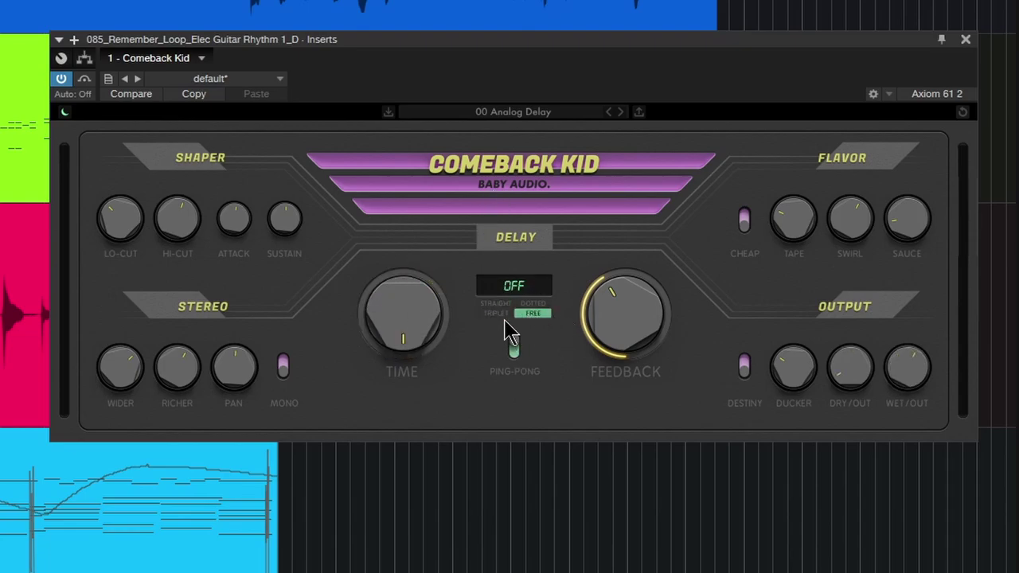
{"action": "mouse_move", "coordinate": [407, 310]}
{"action": "left_mouse_down"}
{"action": "mouse_move", "coordinate": [412, 125]}
{"action": "mouse_move", "coordinate": [411, 295]}
{"action": "mouse_move", "coordinate": [412, 192]}
{"action": "mouse_move", "coordinate": [409, 216]}
{"action": "mouse_move", "coordinate": [408, 203]}
{"action": "mouse_move", "coordinate": [436, 220]}
{"action": "left_mouse_up"}
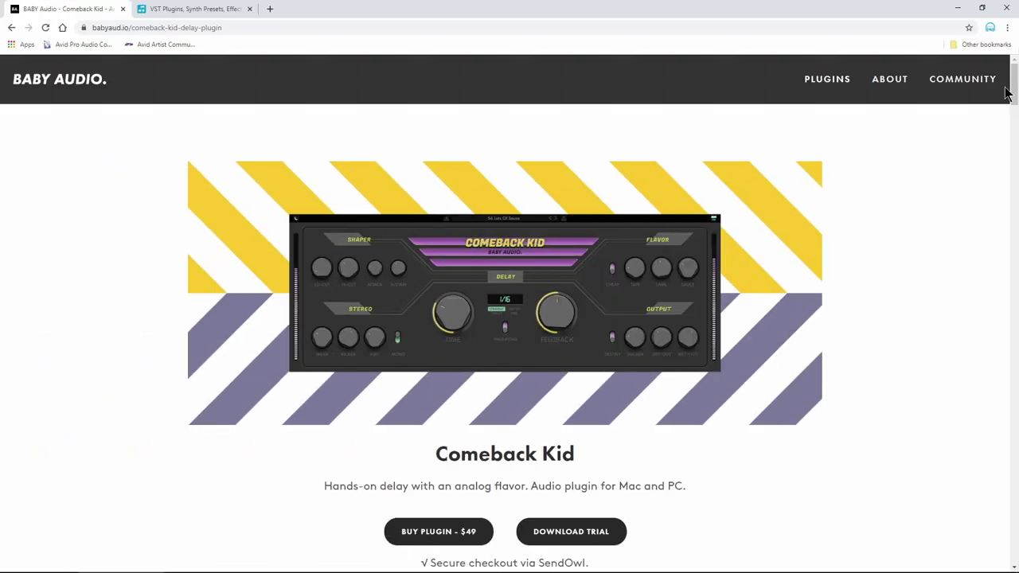
Scroll down the Comeback Kid product page through its features and usage tips.
{"action": "mouse_move", "coordinate": [1013, 80]}
{"action": "left_mouse_down"}
{"action": "mouse_move", "coordinate": [1011, 218]}
{"action": "mouse_move", "coordinate": [1002, 191]}
{"action": "mouse_move", "coordinate": [994, 278]}
{"action": "mouse_move", "coordinate": [1013, 329]}
{"action": "mouse_move", "coordinate": [1005, 453]}
{"action": "mouse_move", "coordinate": [1007, 207]}
{"action": "left_mouse_up"}
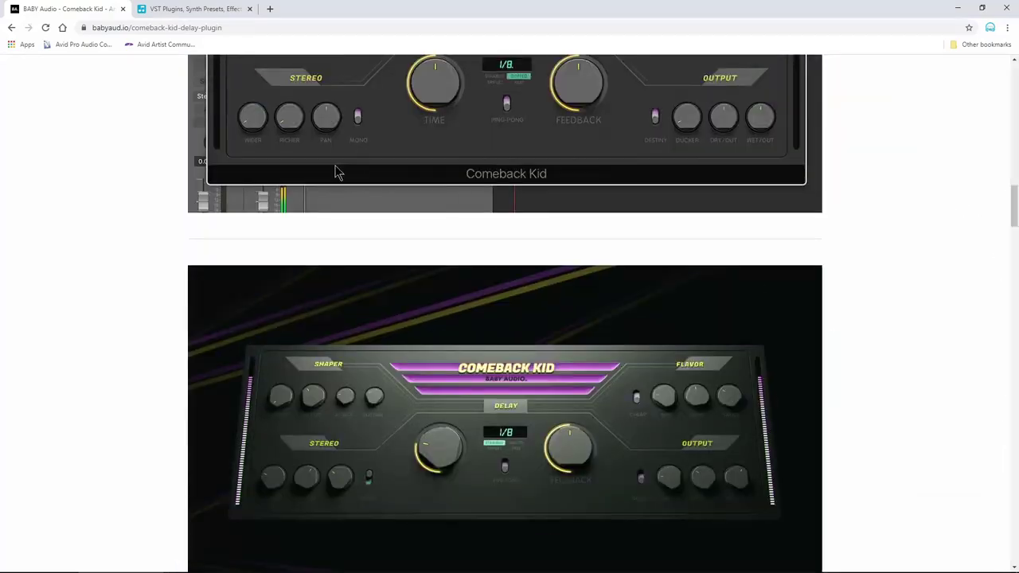
Browse Plugin Boutique's Baby Audio results showing Comeback Kid at $49, then return to Studio One.
{"action": "left_click", "coordinate": [173, 8]}
{"action": "scroll", "coordinate": [796, 209], "scroll_direction": "up", "scroll_amount": 2}
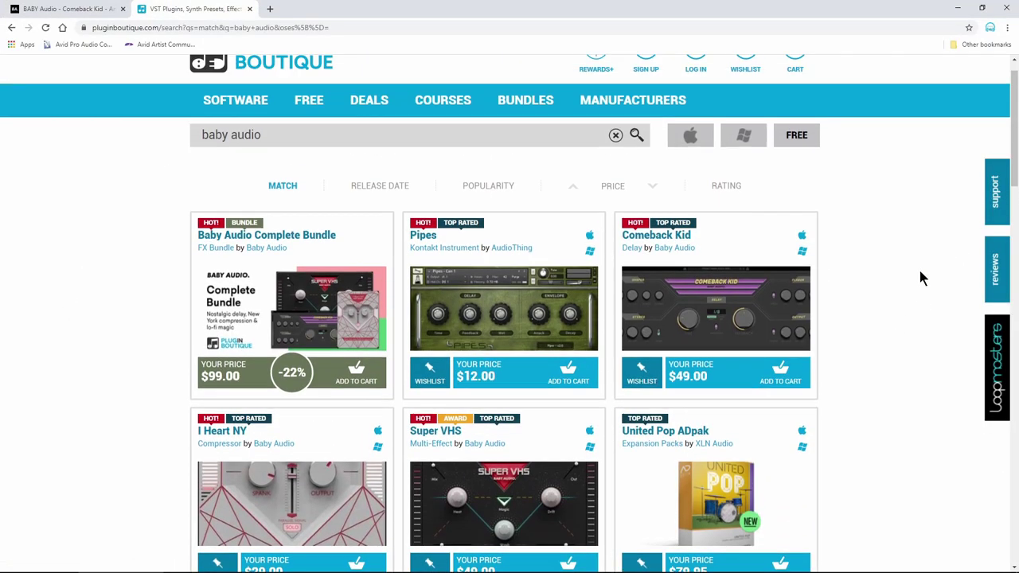
{"action": "scroll", "coordinate": [80, 239], "scroll_direction": "down", "scroll_amount": 3}
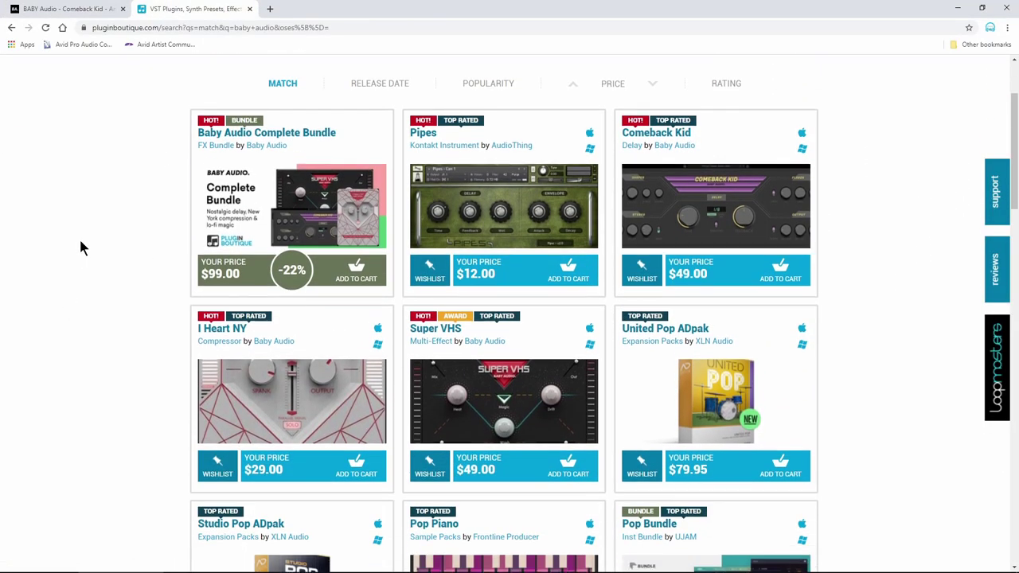
{"action": "scroll", "coordinate": [78, 239], "scroll_direction": "up", "scroll_amount": 1}
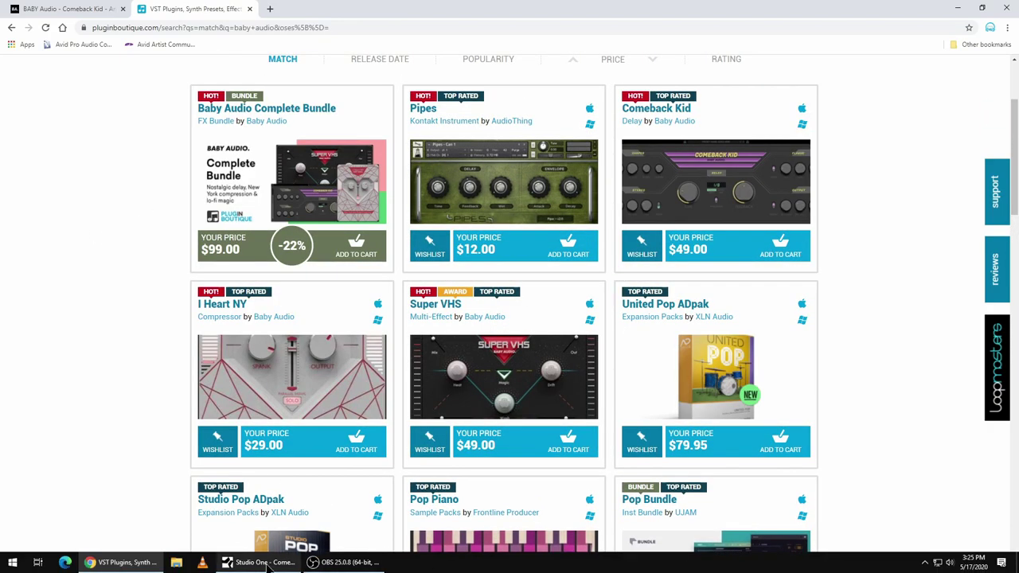
{"action": "left_click", "coordinate": [239, 562]}
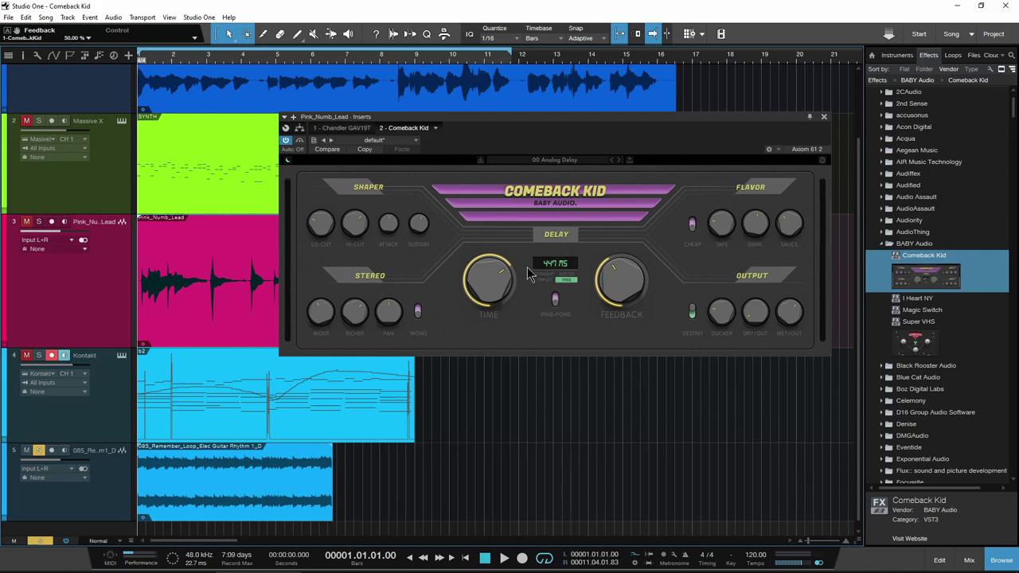